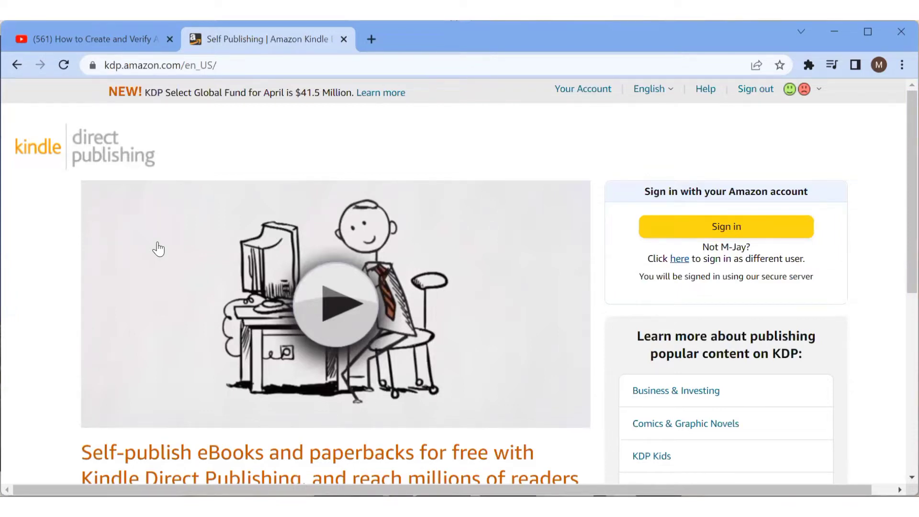
Step: Go to the KDP account's bookshelf and start creating a new Kindle eBook
left_click(583, 90)
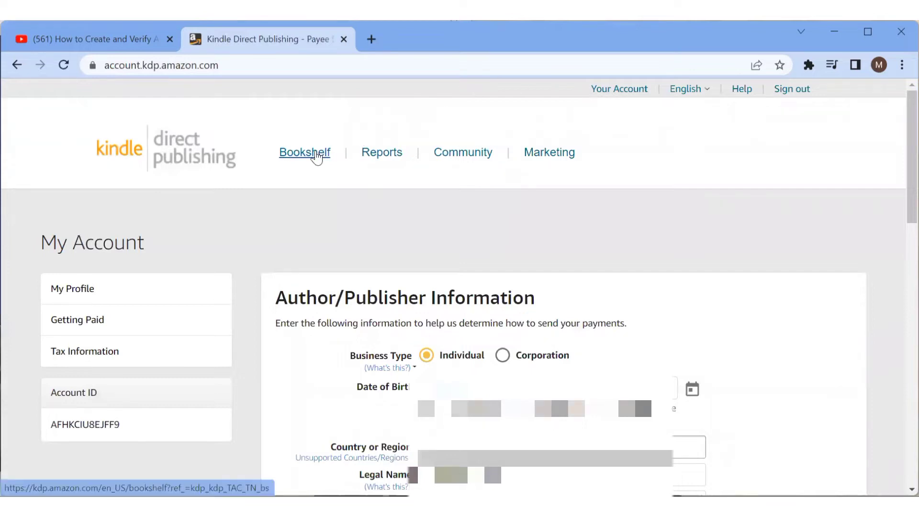
left_click(318, 154)
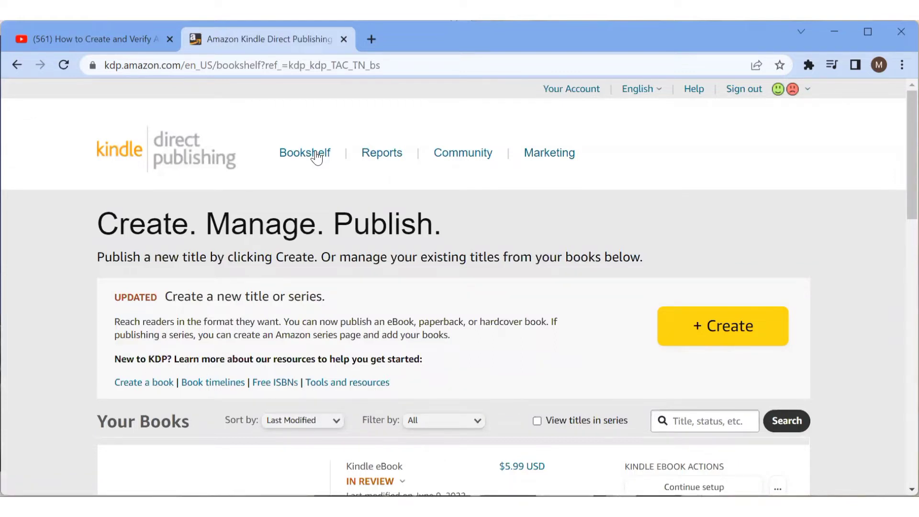
left_click(723, 344)
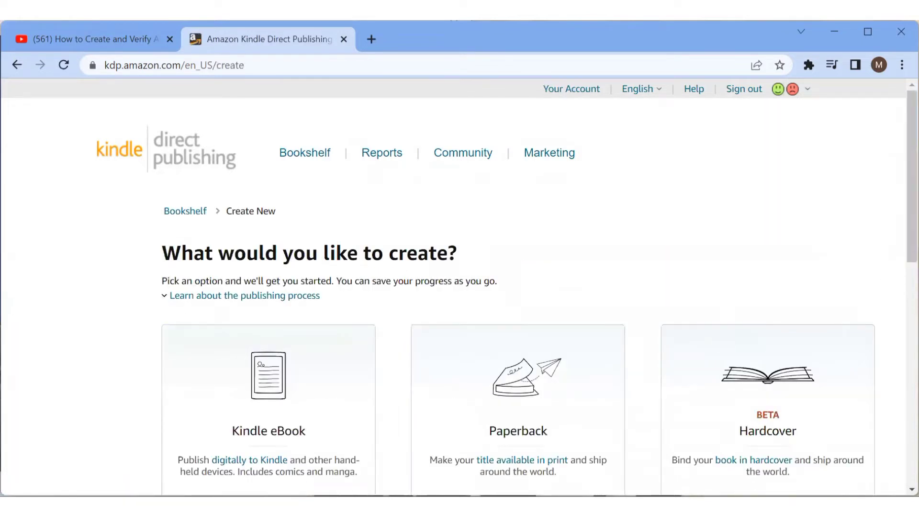
scroll(459, 287, "down", 3)
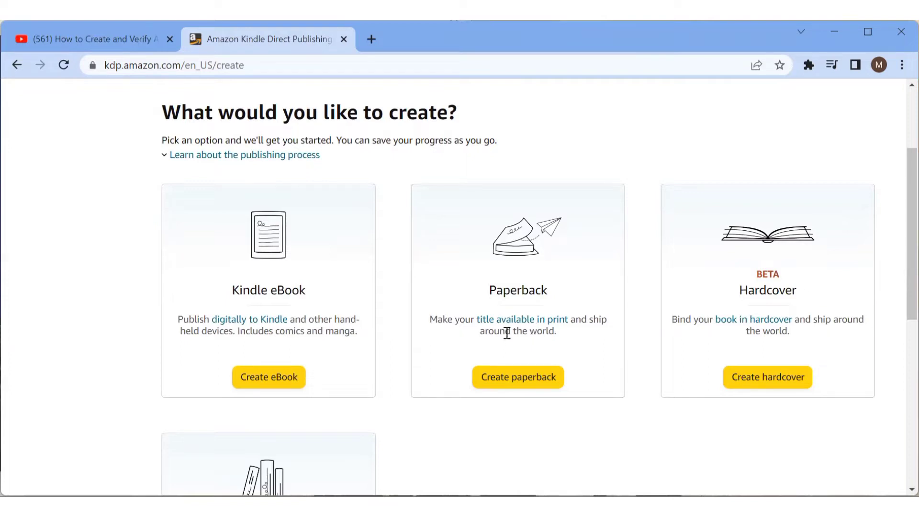
left_click(291, 378)
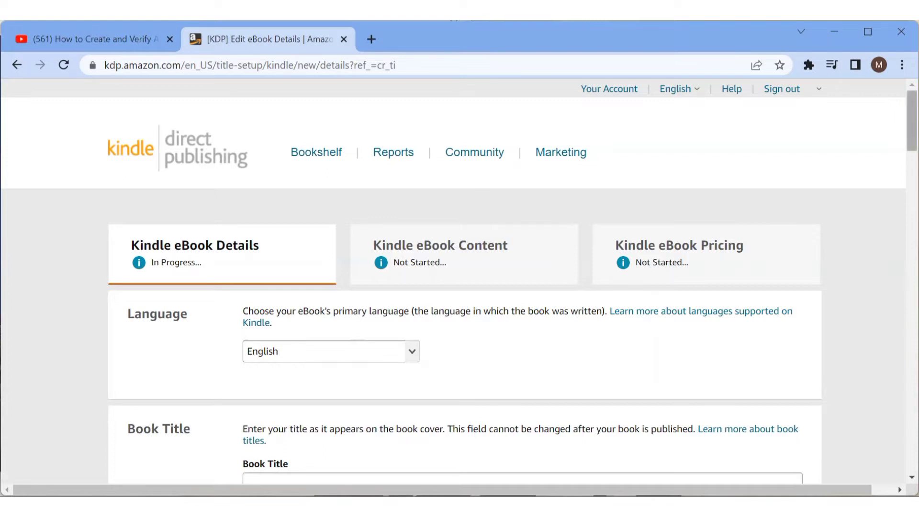
Step: Check the primary language choices for the eBook and keep English
scroll(912, 120, "down", 2)
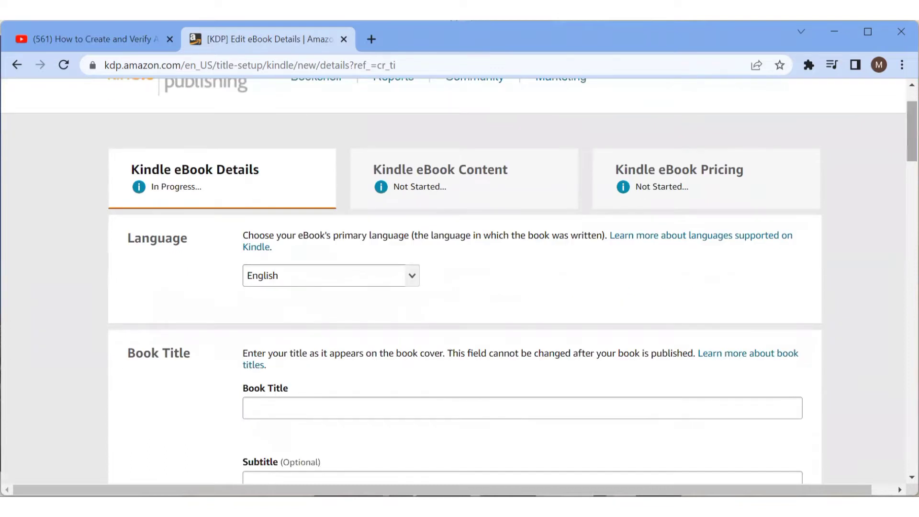
left_click(413, 284)
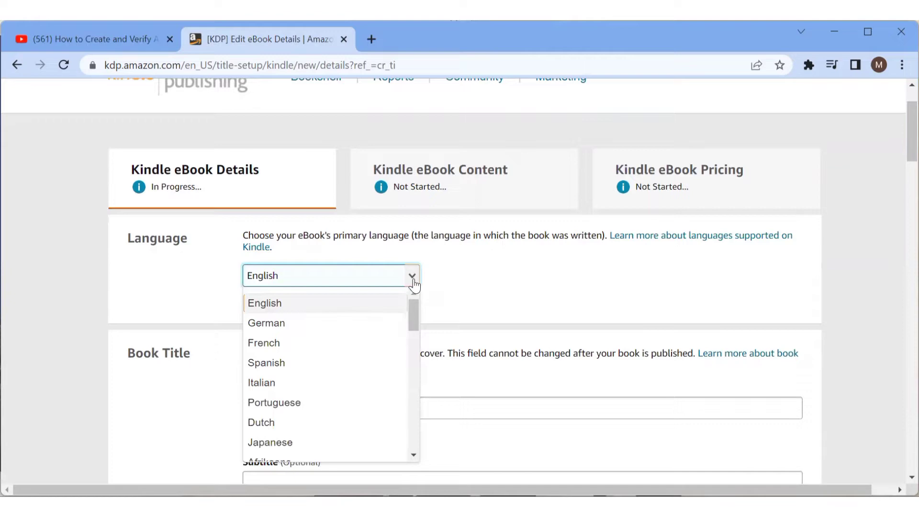
left_click(471, 289)
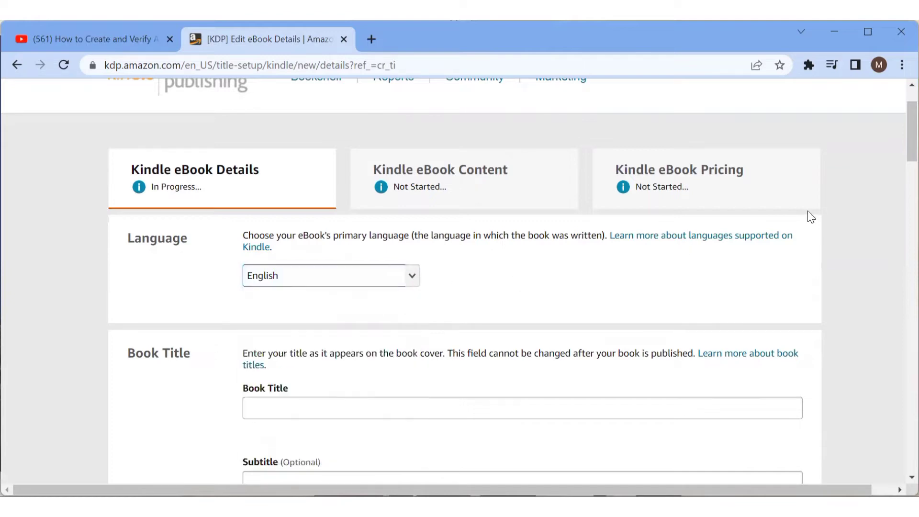
Step: Set the book title to "The perfect wife" and leave the optional subtitle empty
left_click_drag(912, 132, 913, 159)
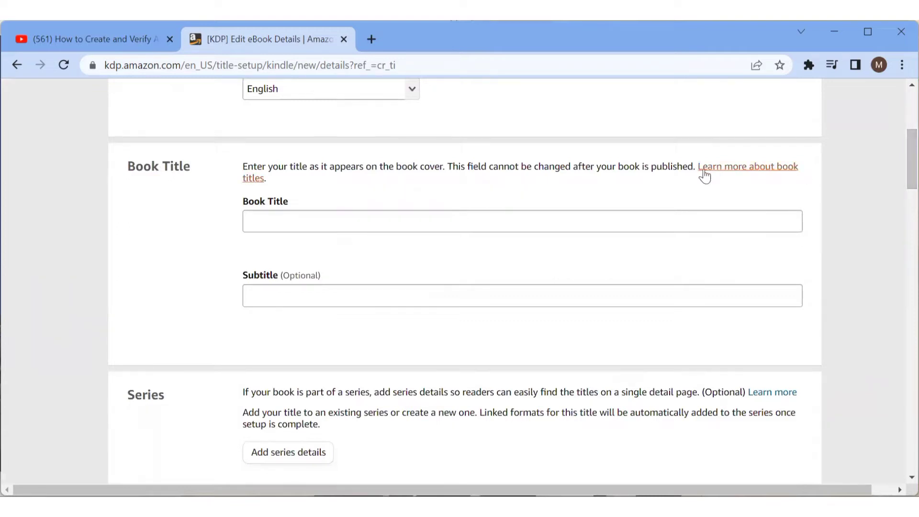
left_click(580, 222)
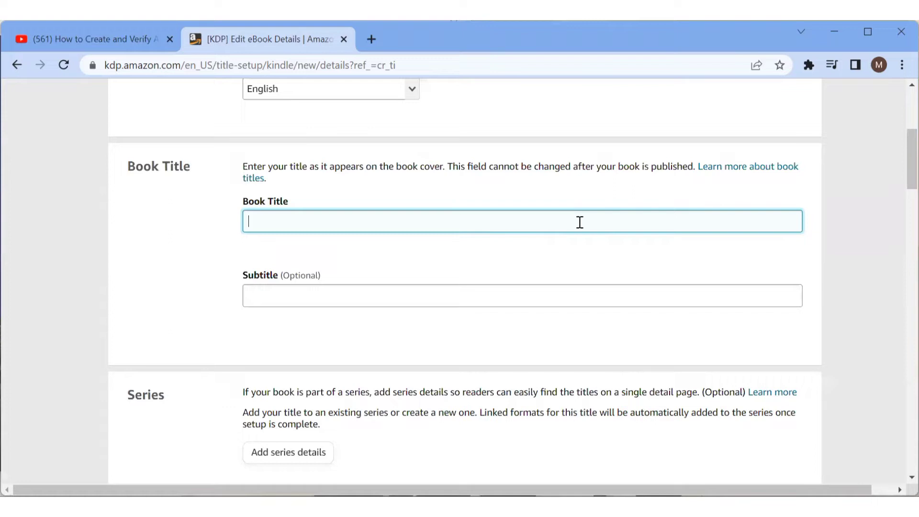
type("The perfect wife")
left_click(432, 301)
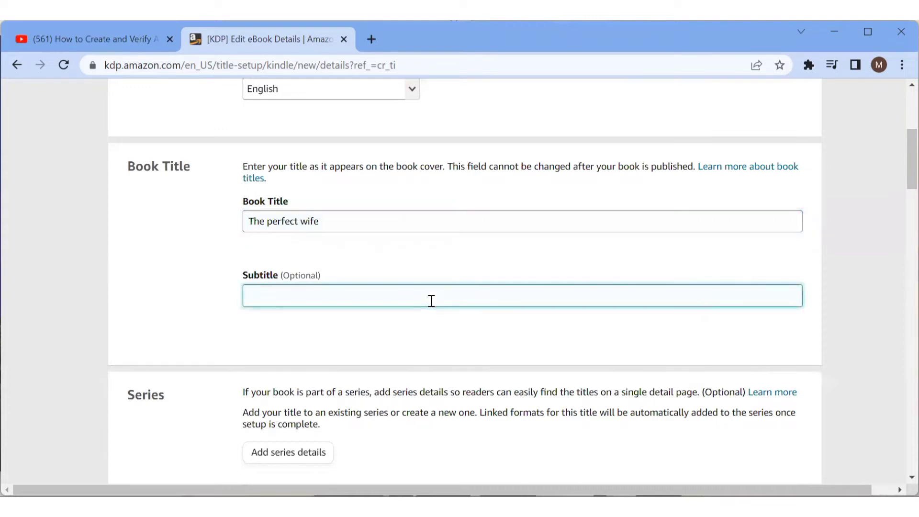
type("s")
key("BackSpace")
Step: Enter the primary author's first and last name, leaving the series details and edition number blank
scroll(460, 273, "down", 5)
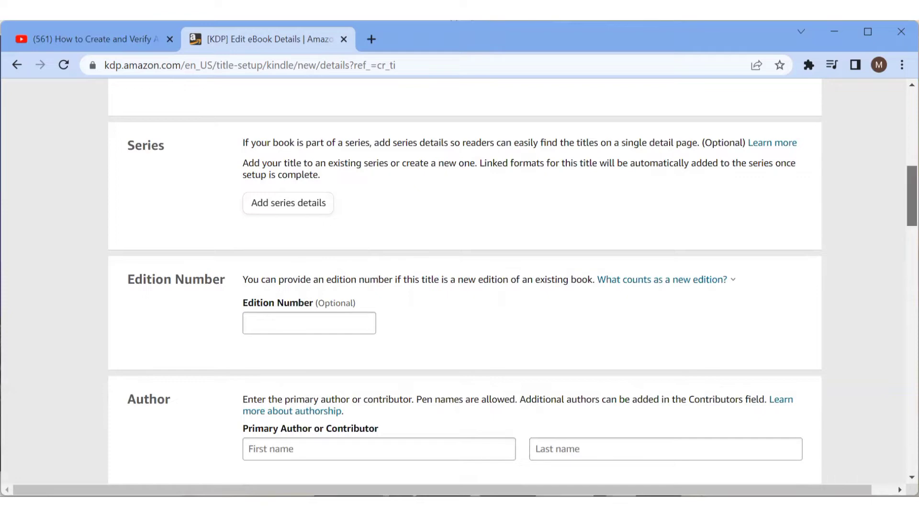
scroll(596, 284, "down", 3)
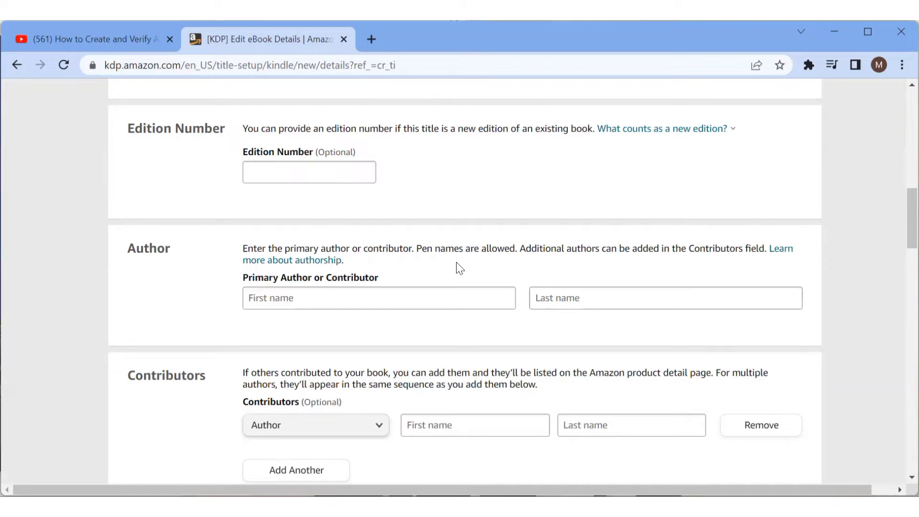
left_click(420, 296)
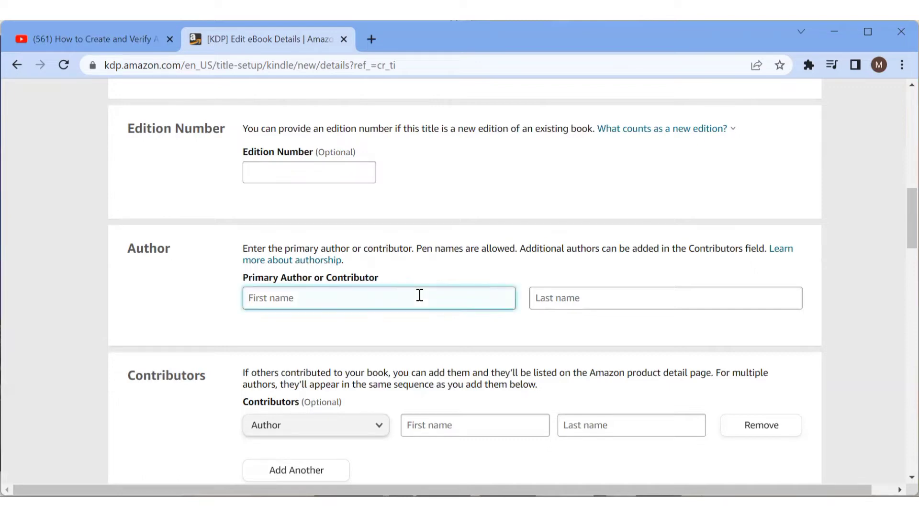
type("Camille")
left_click(558, 298)
type("J")
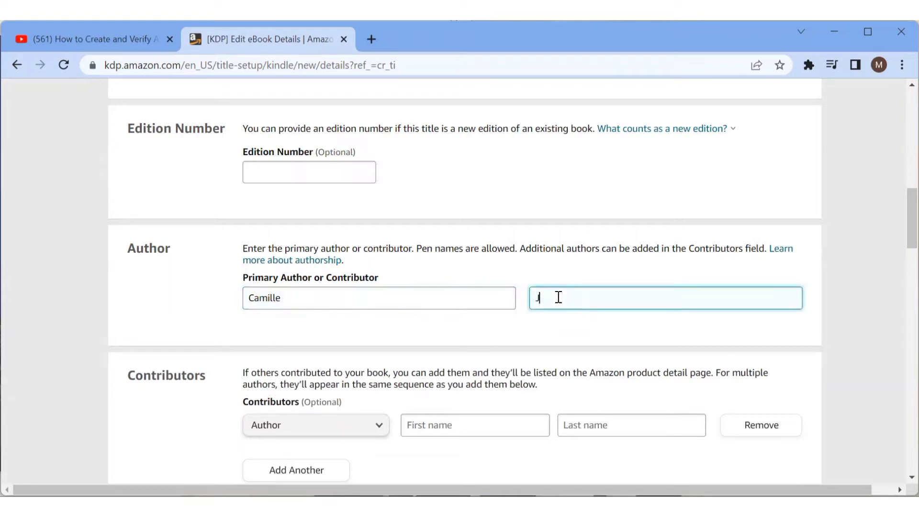
type("ohnson")
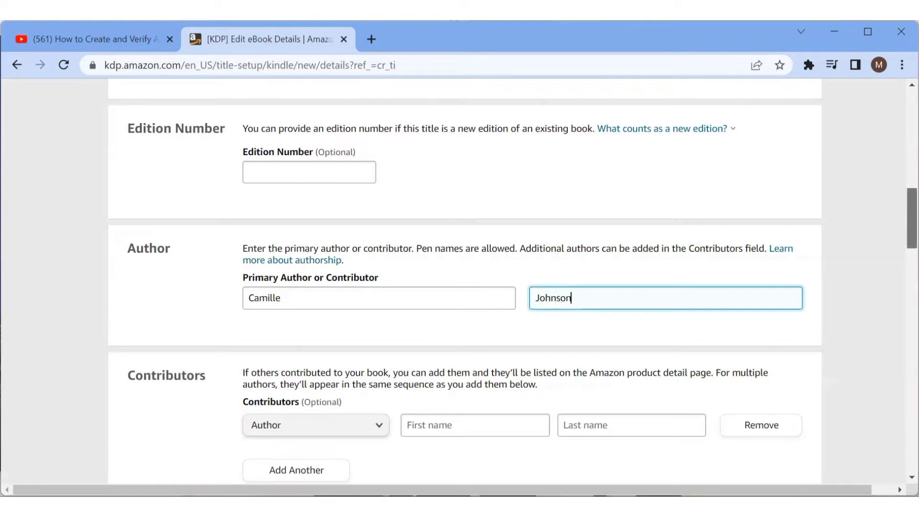
Step: Search Google for kindlepreneur in a new browser tab and open its Book Description Generator
scroll(513, 285, "down", 3)
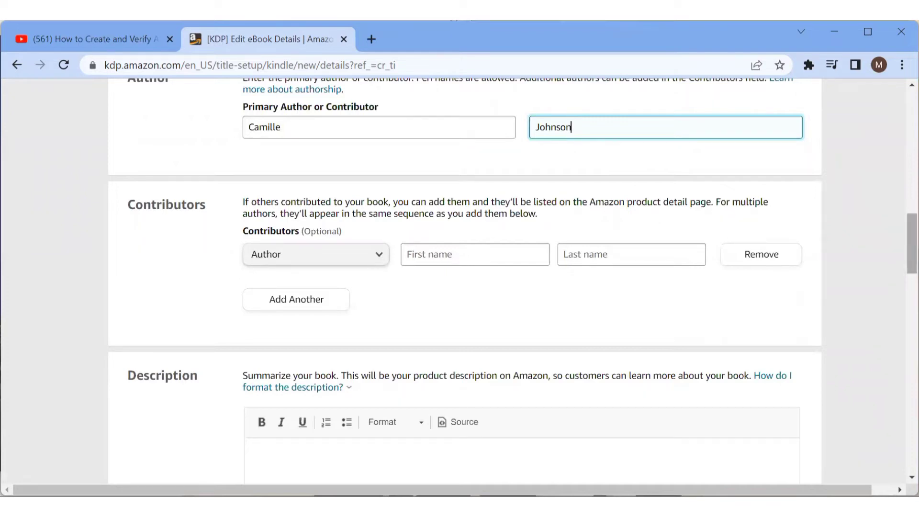
scroll(460, 282, "down", 3)
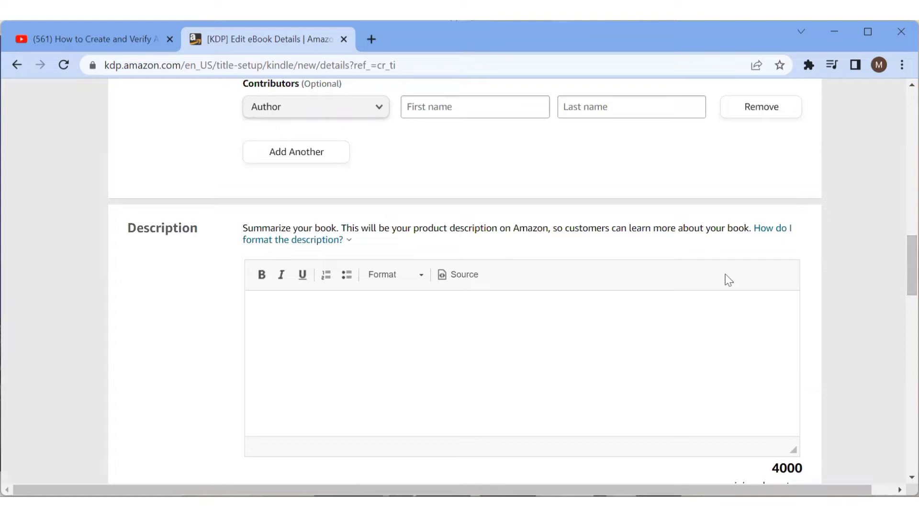
left_click(346, 322)
left_click(371, 40)
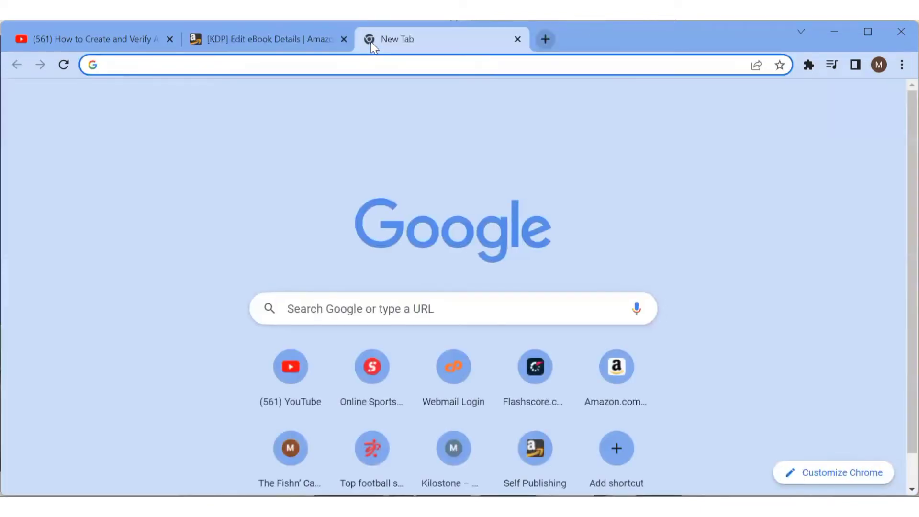
left_click(379, 317)
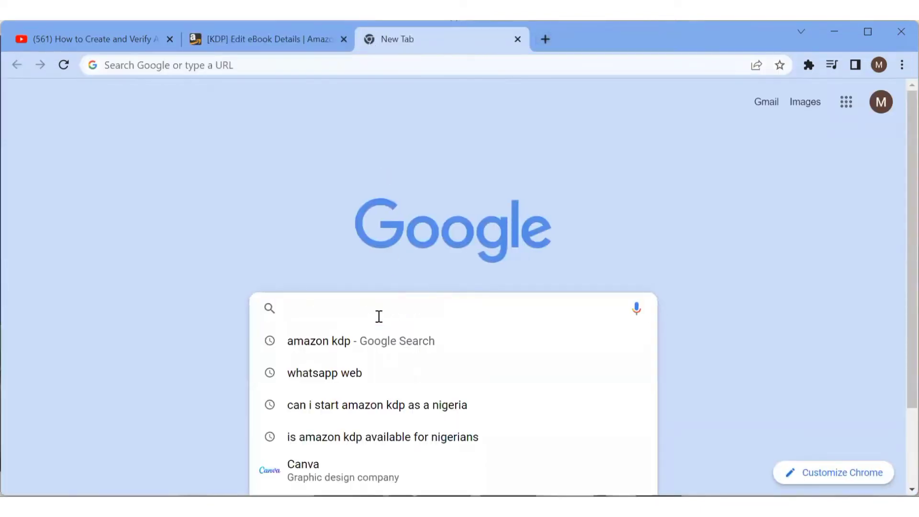
type("Kindle")
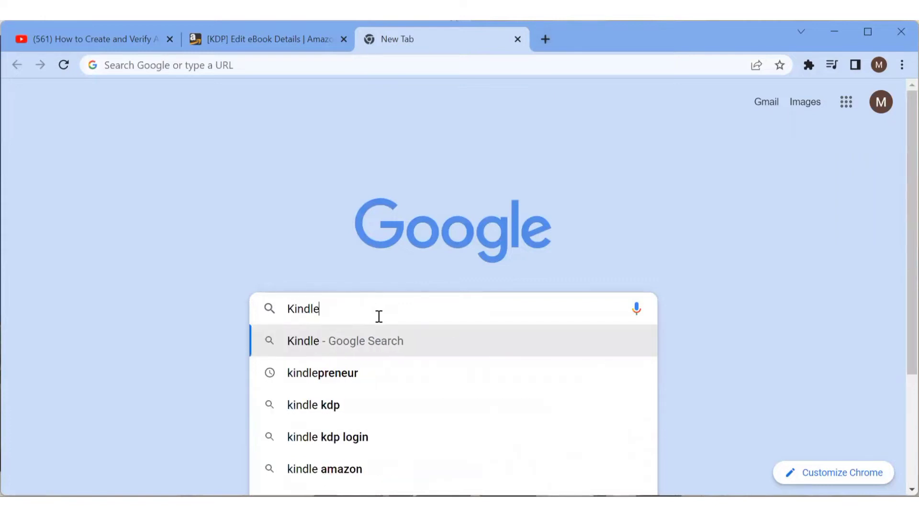
left_click(341, 374)
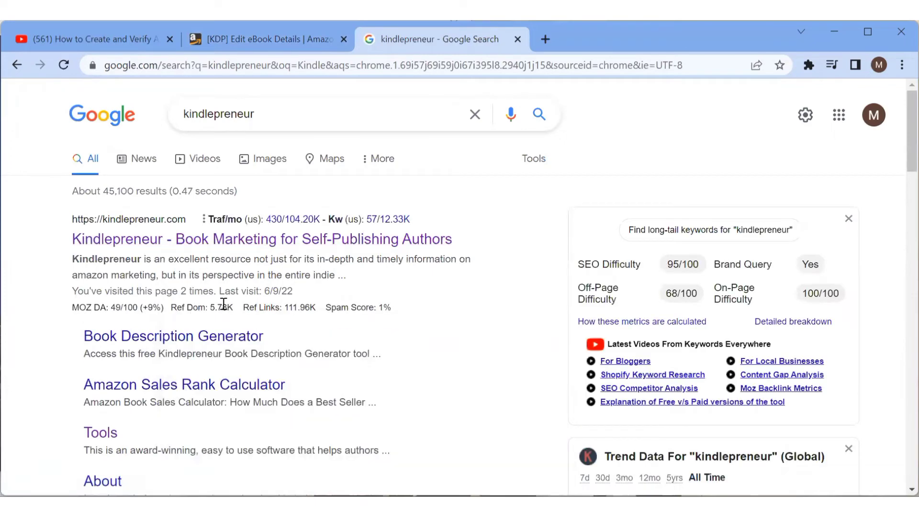
mouse_move(225, 307)
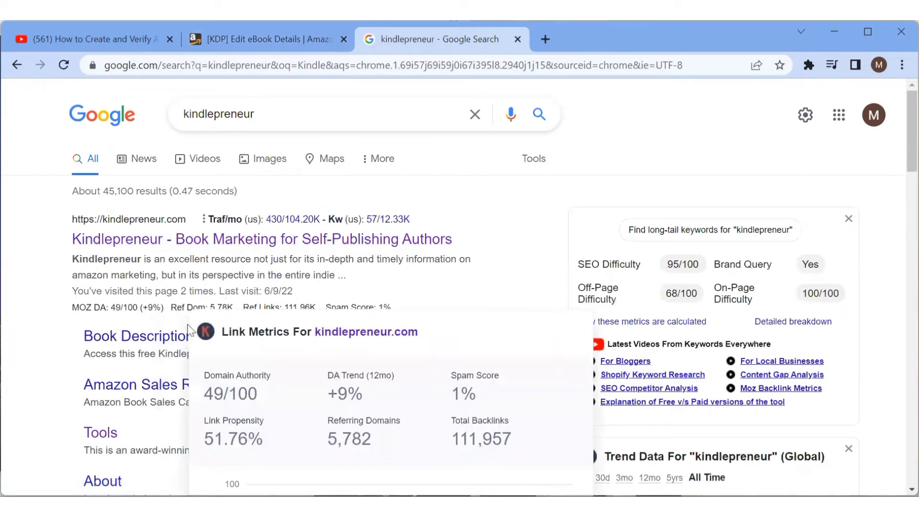
left_click(159, 338)
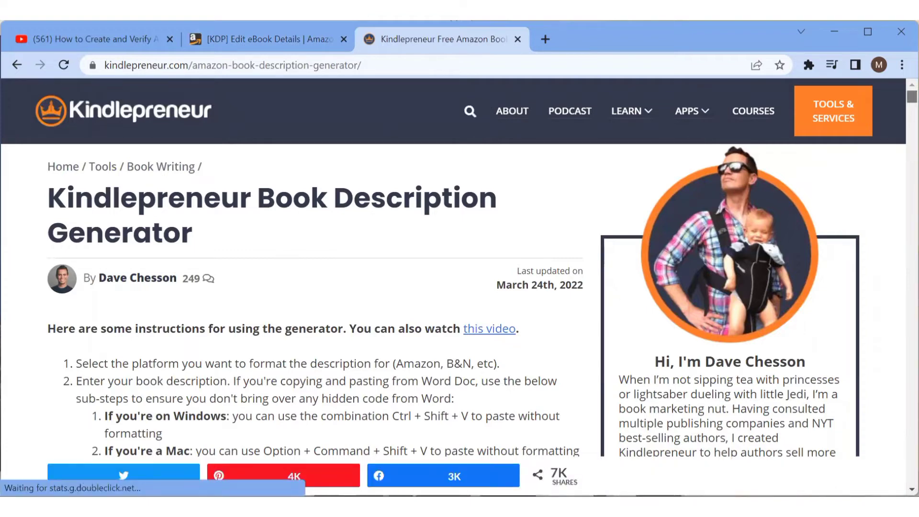
Step: Write the book description "How to be a perfect wife" in the generator's editor, followed by a separate line of dots
scroll(460, 287, "down", 15)
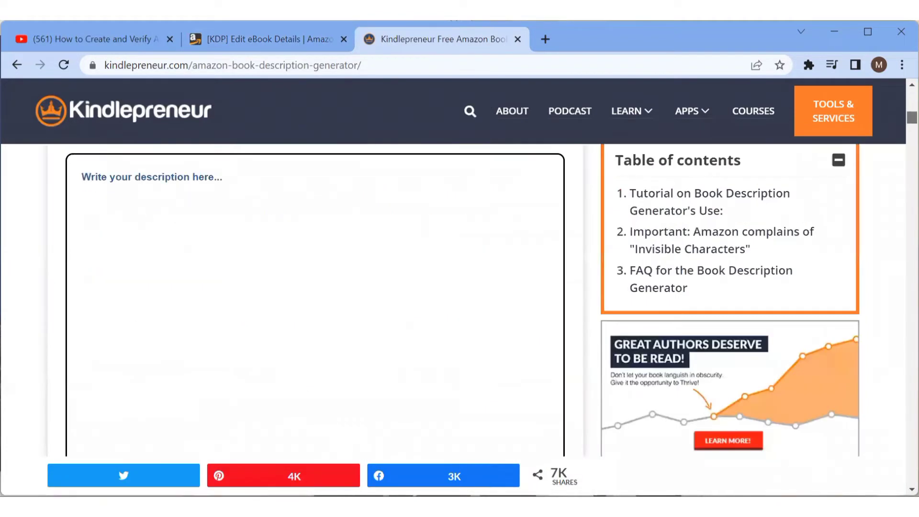
left_click(152, 185)
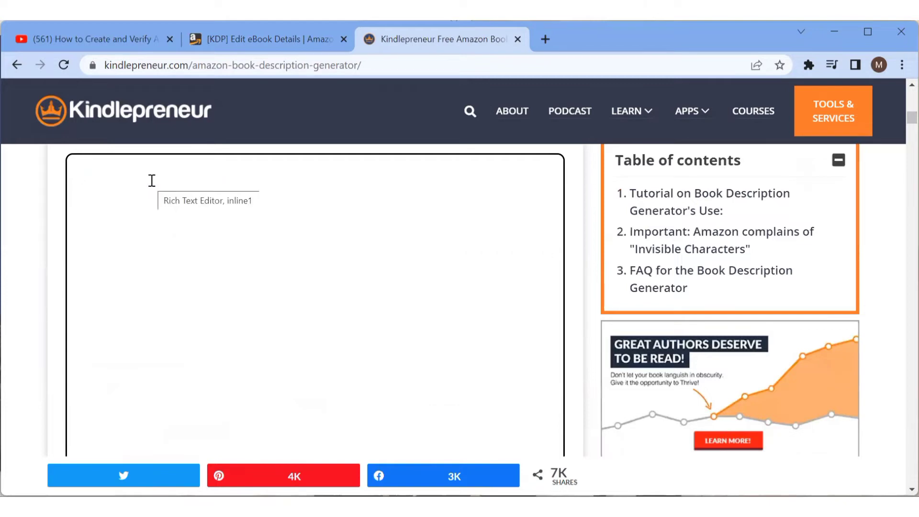
type("How ")
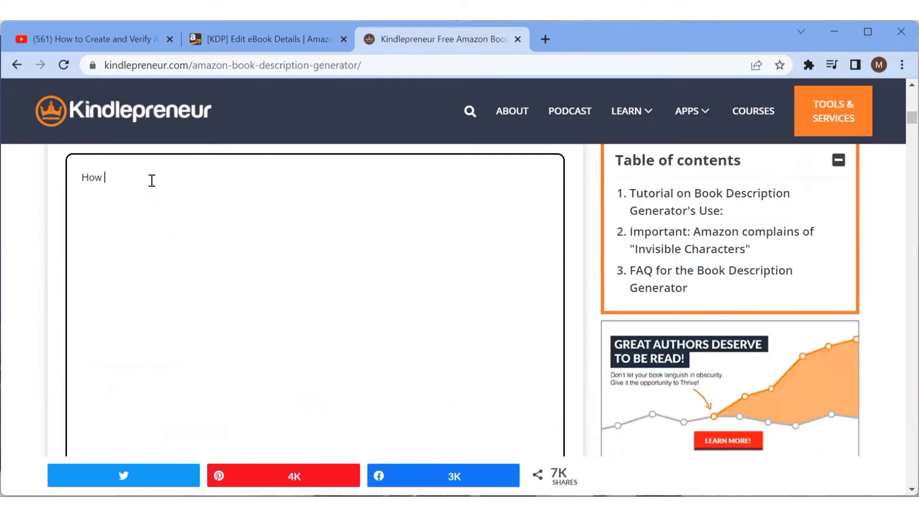
type("to be a perfect wifw")
key("BackSpace")
type("e")
key("Return")
key("Return")
type("............")
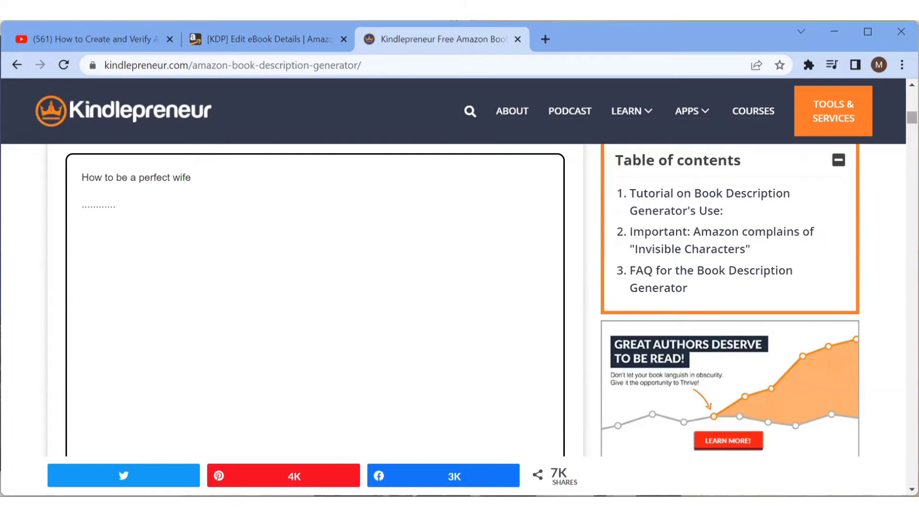
Step: Generate the code for the written book description and copy it
scroll(316, 297, "down", 8)
scroll(316, 296, "up", 10)
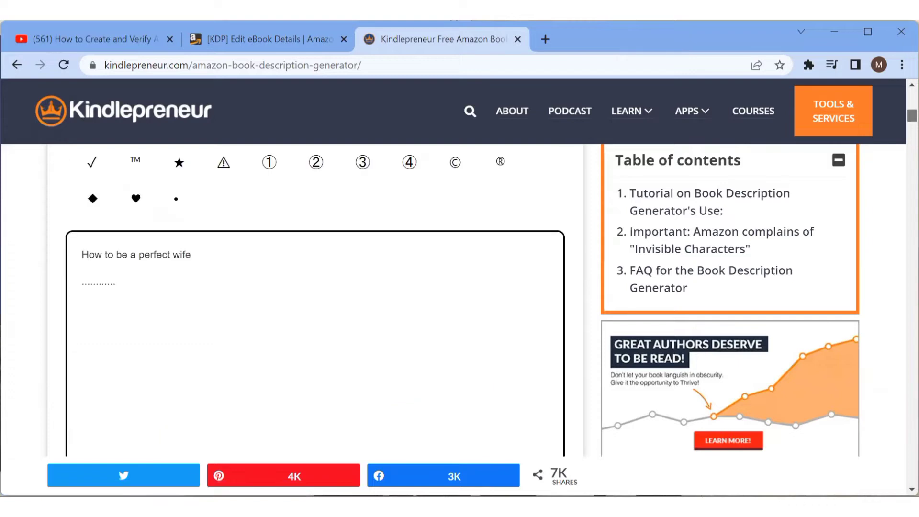
scroll(256, 237, "up", 3)
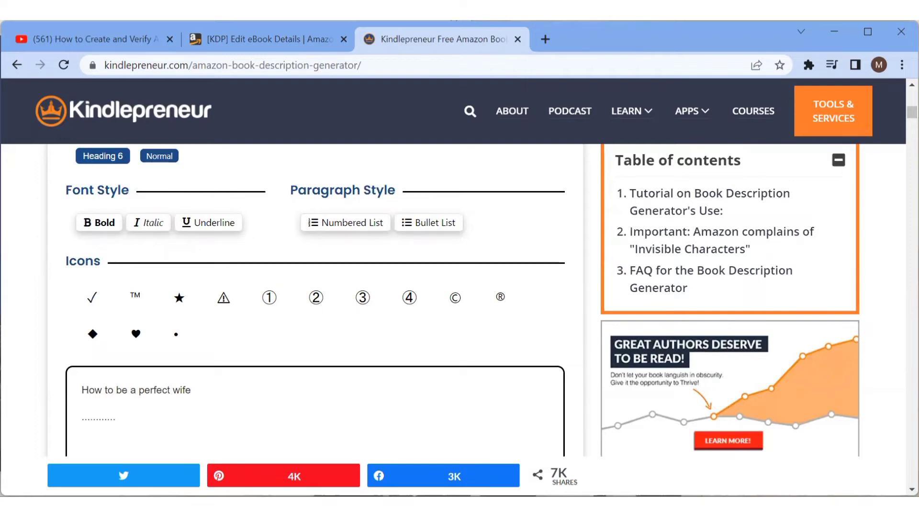
scroll(316, 297, "down", 2)
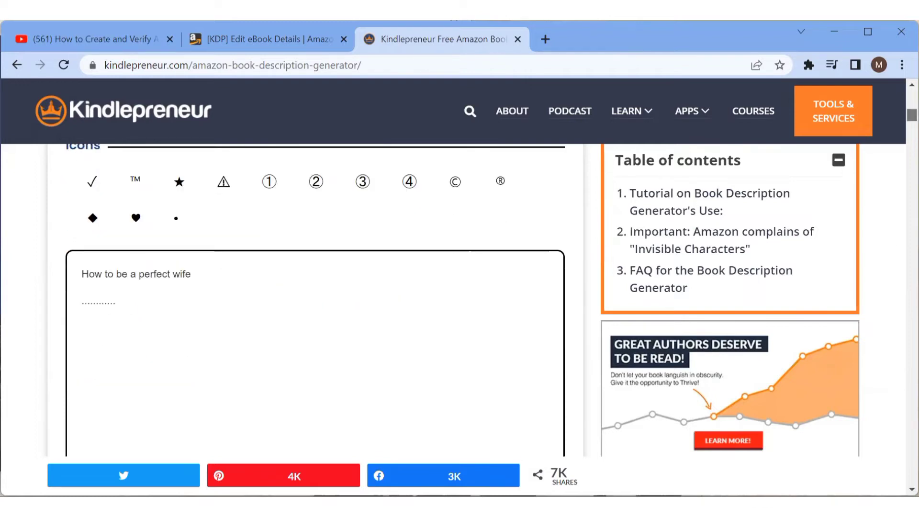
scroll(316, 296, "down", 7)
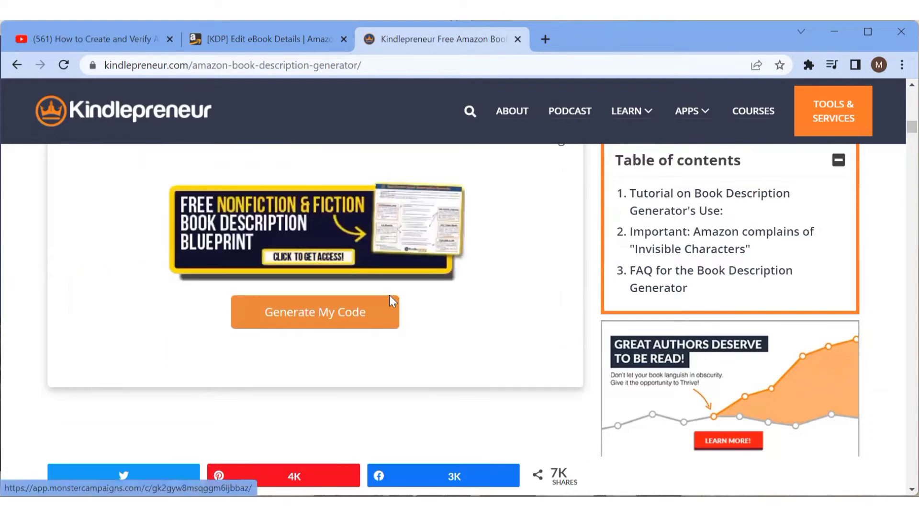
left_click(355, 316)
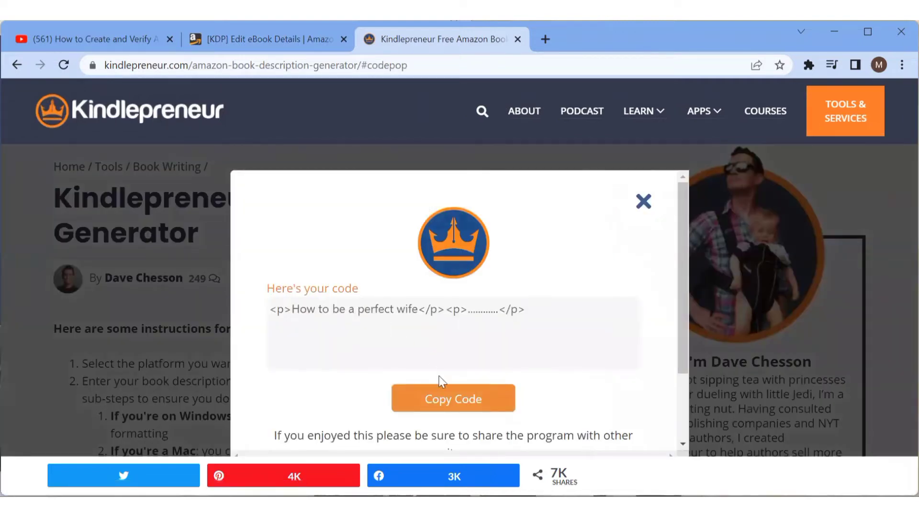
left_click(445, 405)
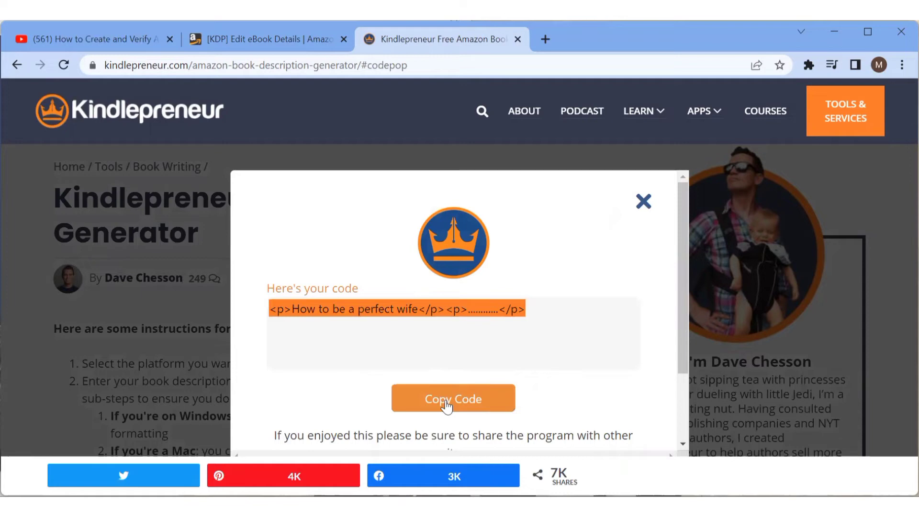
Step: Paste the copied code into the KDP eBook's description and declare that you own the copyright and hold the necessary publishing rights
left_click(287, 43)
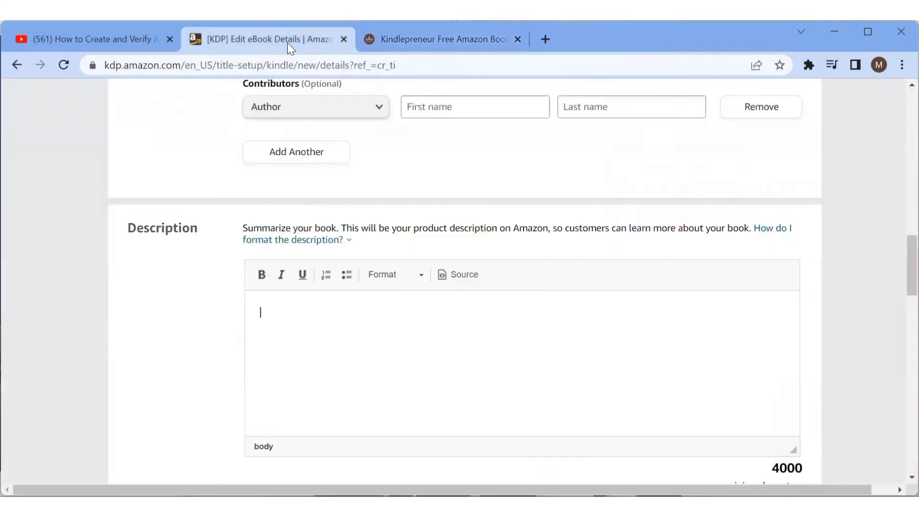
key("ctrl+v")
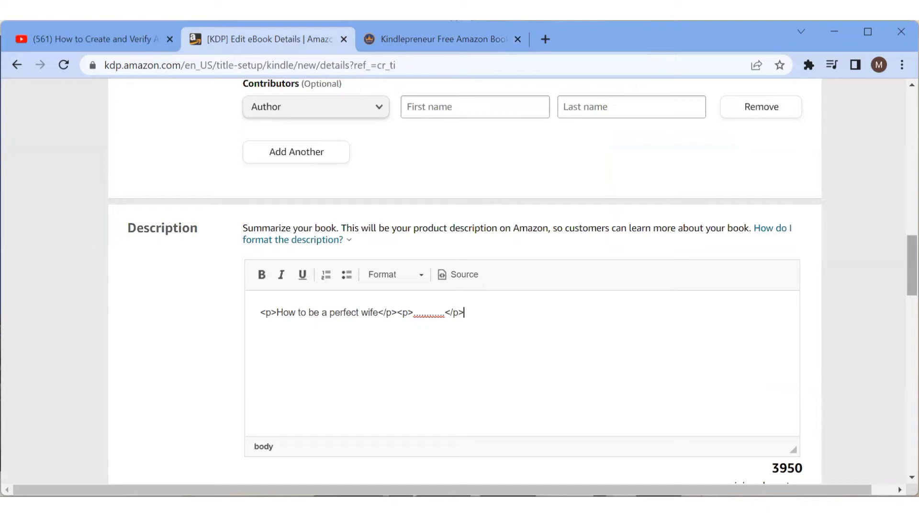
scroll(460, 280, "down", 2)
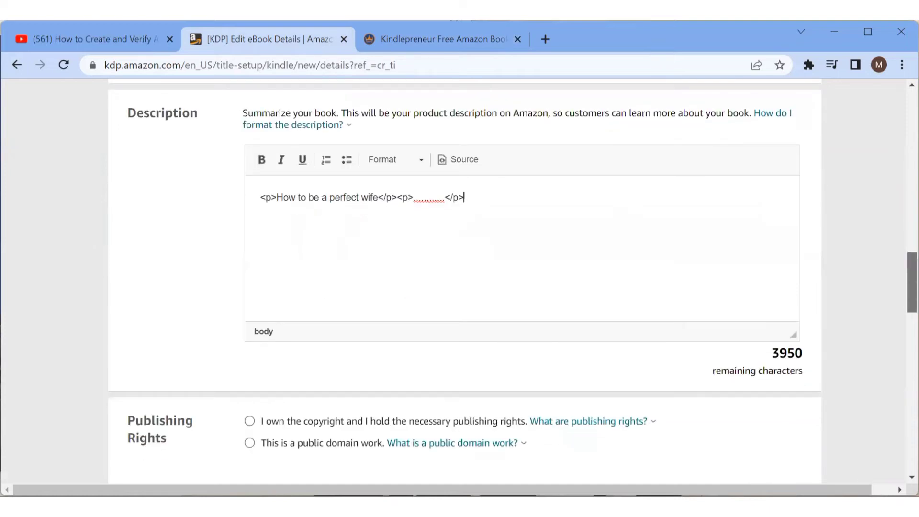
scroll(250, 160, "down", 5)
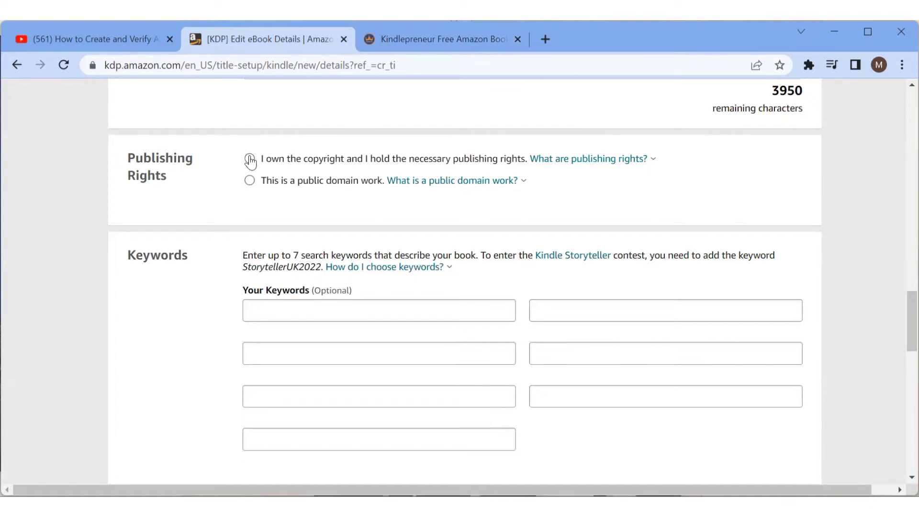
left_click(250, 159)
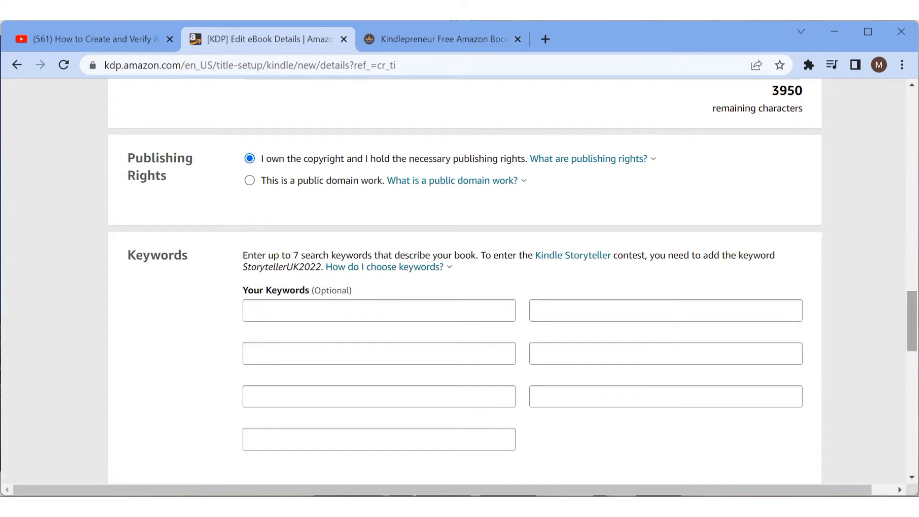
Step: Enter "marriage and relationship" and "divorce love" as the book's first two search keywords
scroll(912, 321, "down", 1)
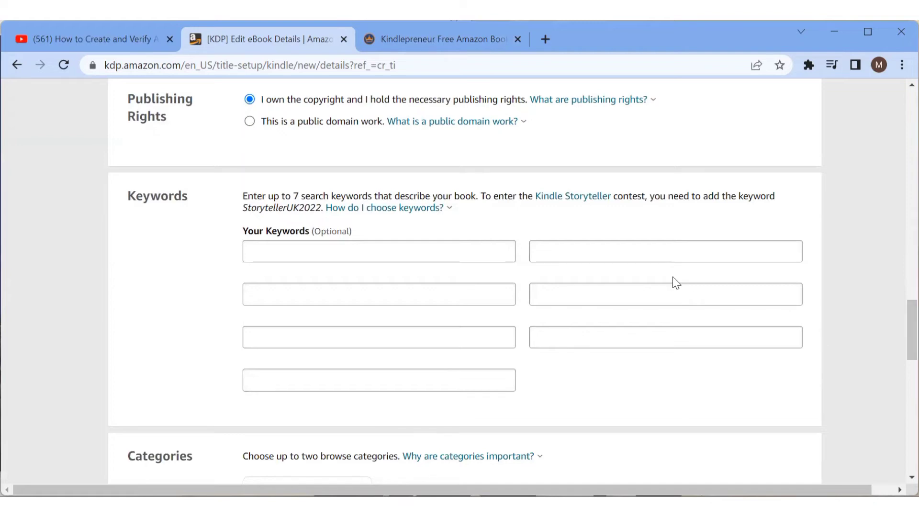
left_click(476, 245)
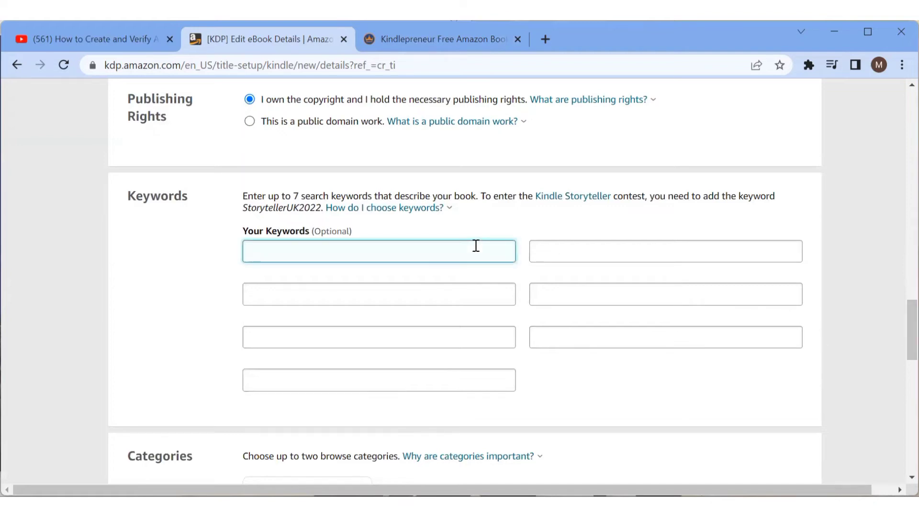
type("marriage and rel")
type("ation")
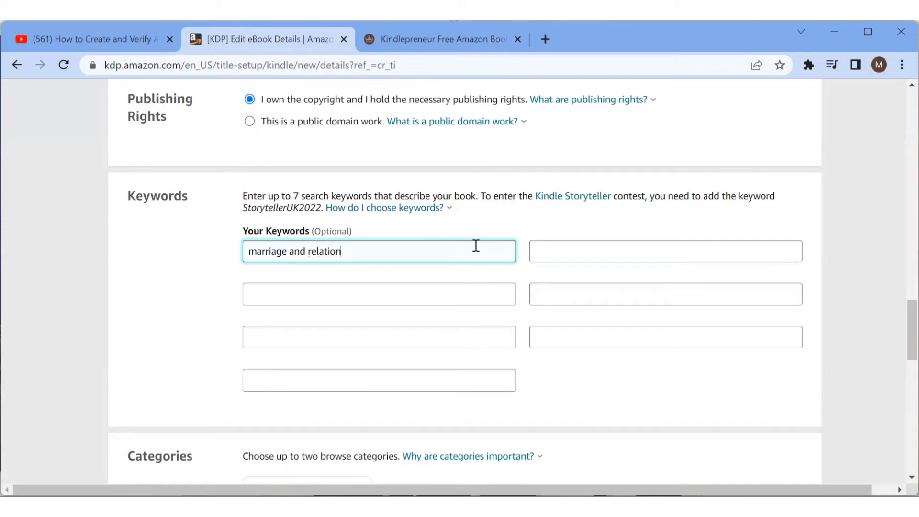
type("ship")
left_click(439, 296)
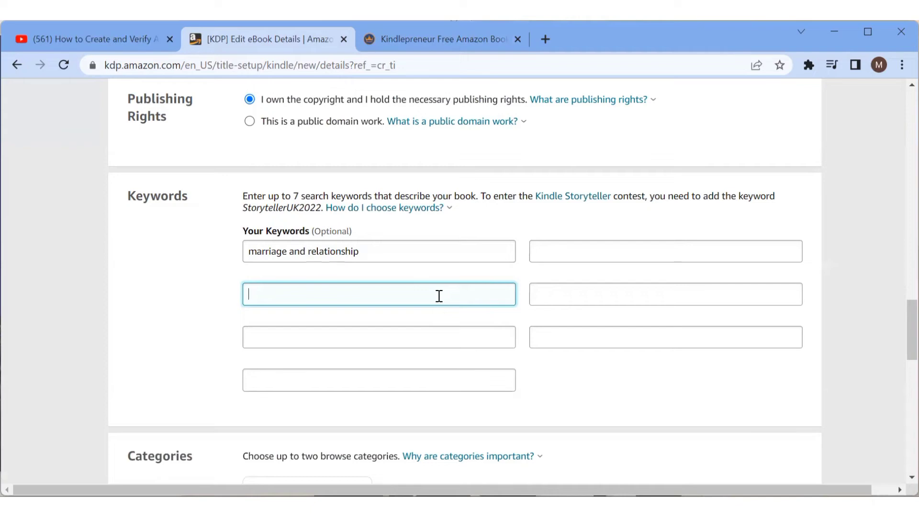
left_click(567, 254)
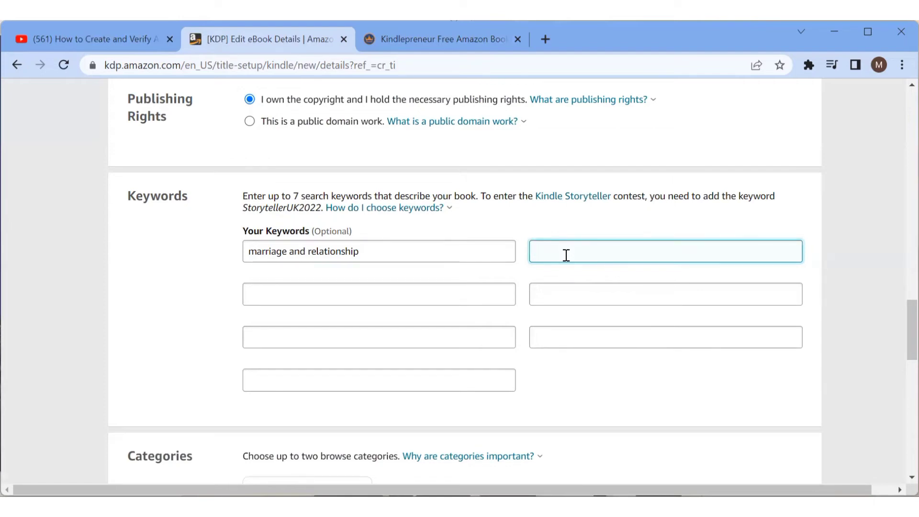
type("divorce")
key("BackSpace")
key("BackSpace")
key("BackSpace")
key("BackSpace")
type("orce love")
Step: Set the book's categories to Divorce & Separation and Marriage & Long Term Relationships under Nonfiction > Family & Relationships, and save them
scroll(784, 319, "down", 5)
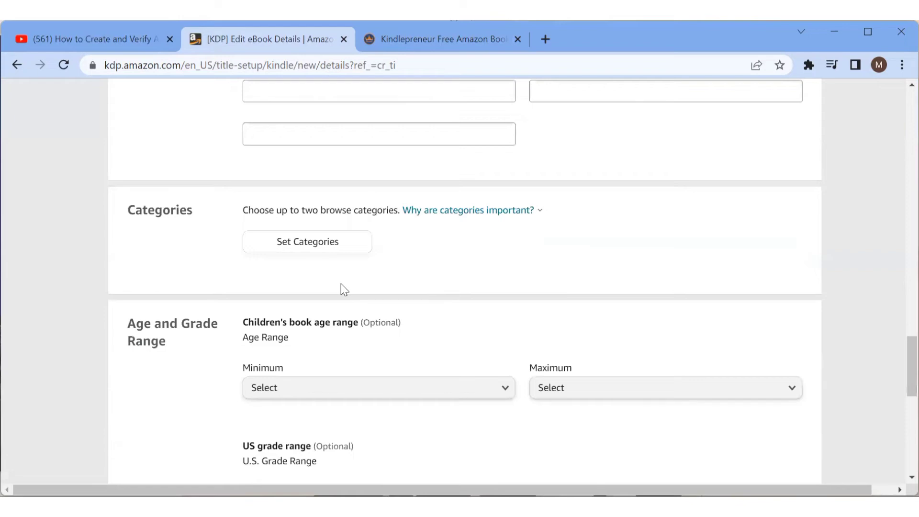
left_click(313, 241)
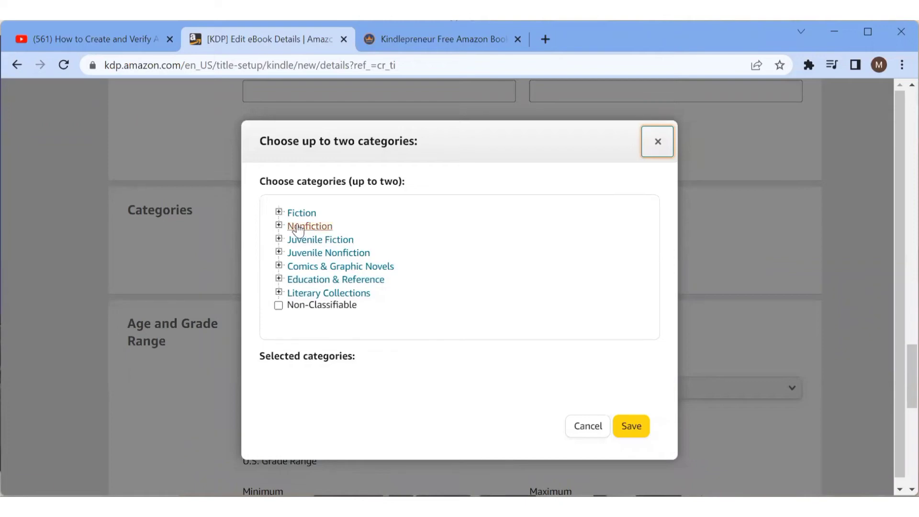
left_click(299, 228)
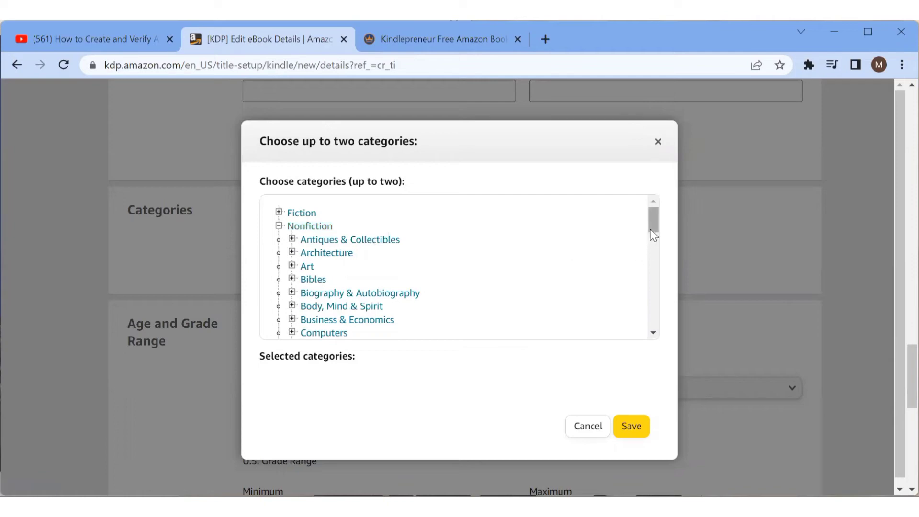
left_click_drag(652, 225, 663, 263)
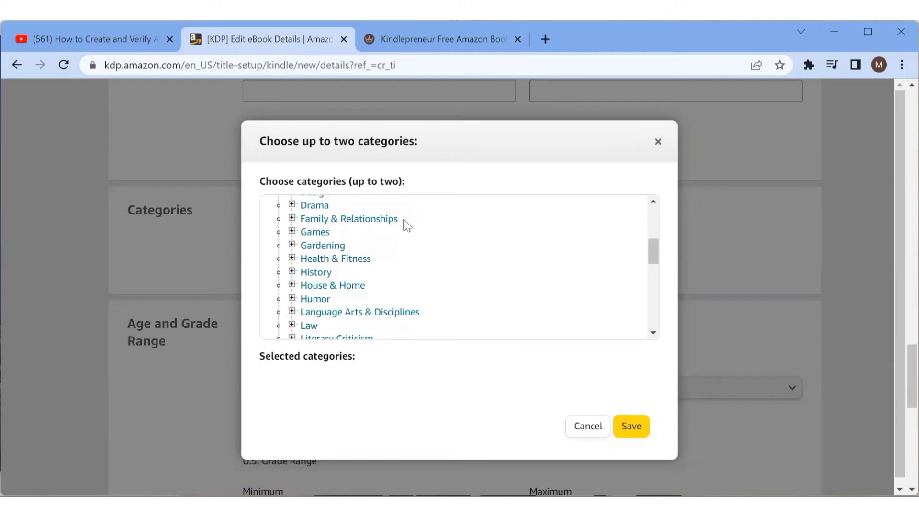
left_click(382, 222)
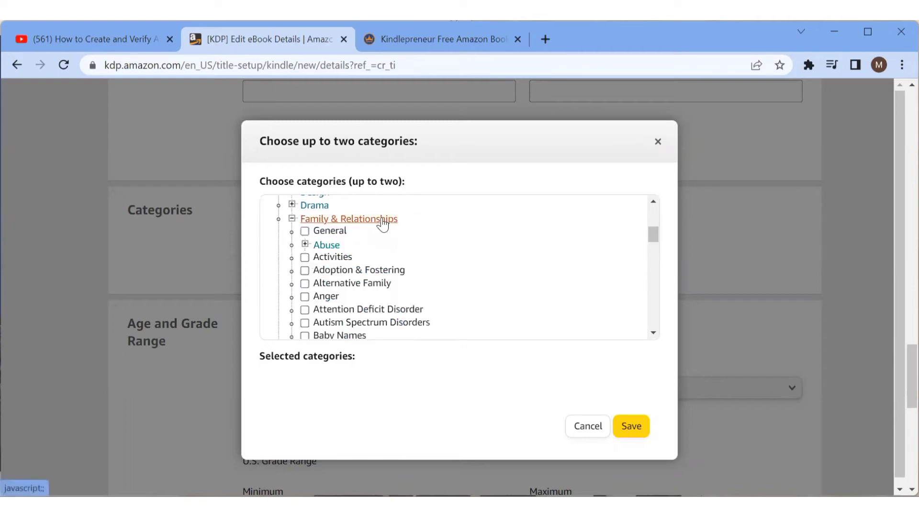
scroll(474, 283, "down", 3)
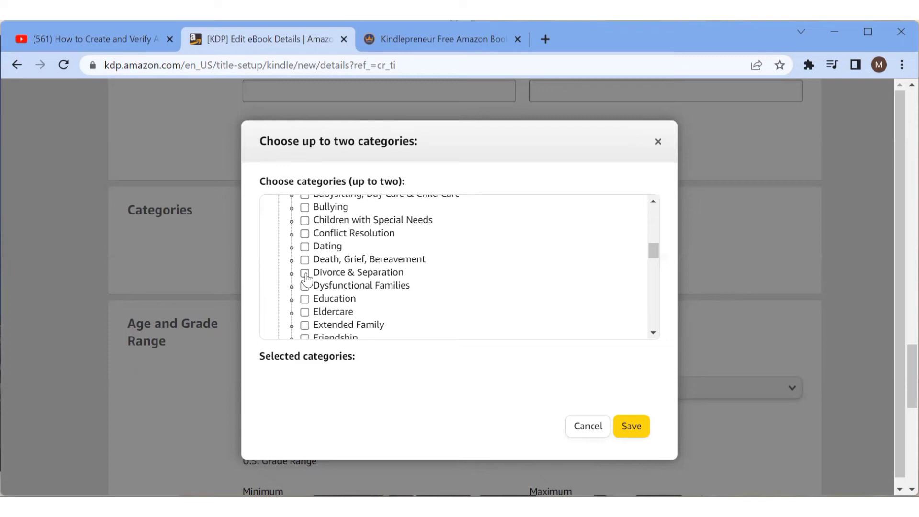
left_click(305, 274)
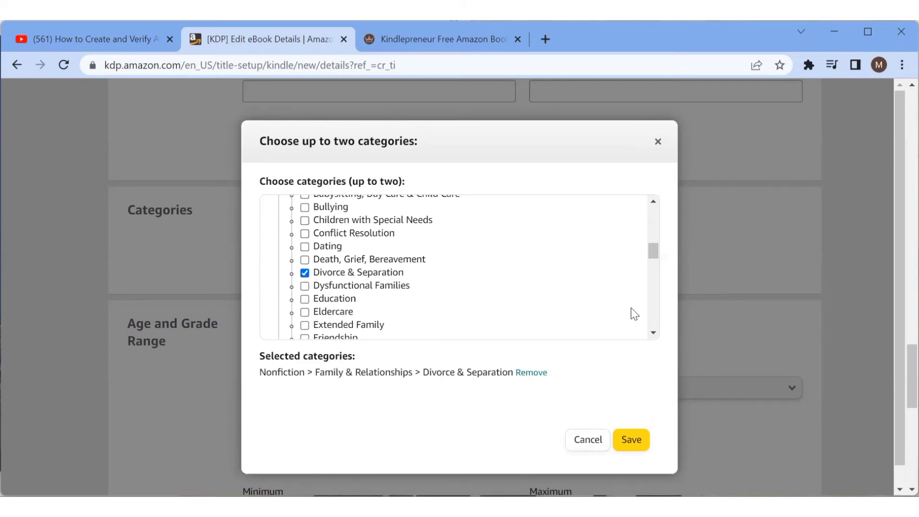
left_click_drag(654, 252, 654, 270)
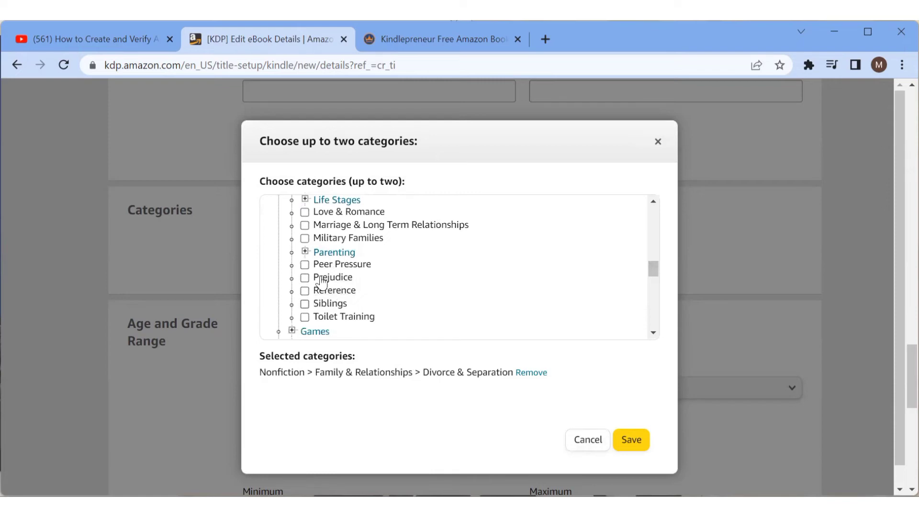
left_click(308, 228)
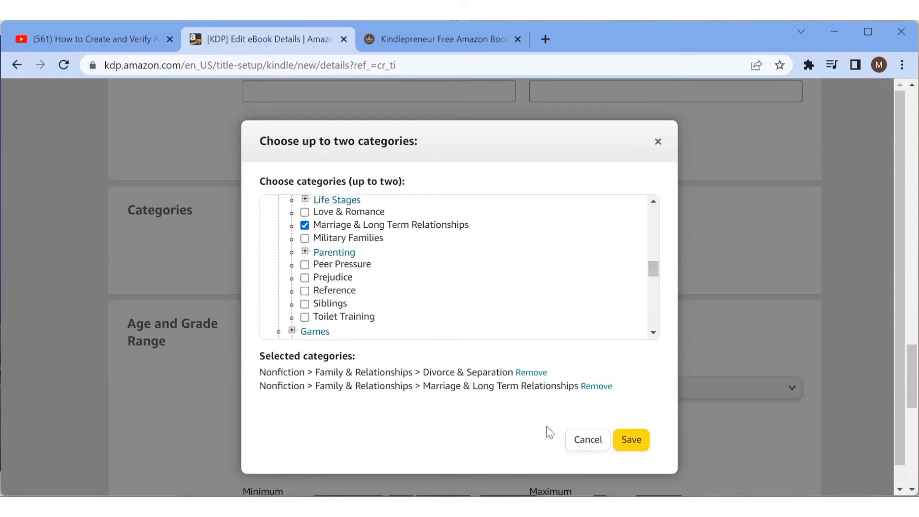
left_click(622, 445)
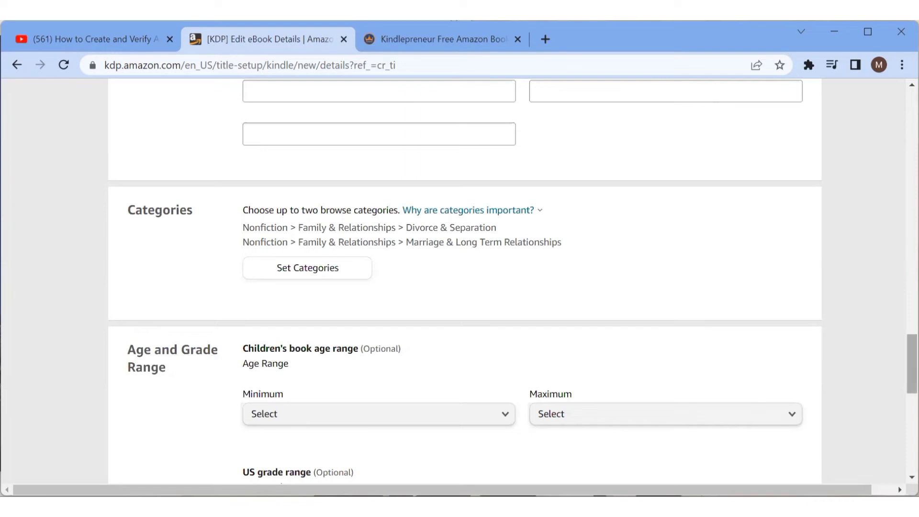
Step: Leave the age and grade ranges unset, keep the immediate release option, and save the details to continue to the content page
scroll(460, 280, "down", 4)
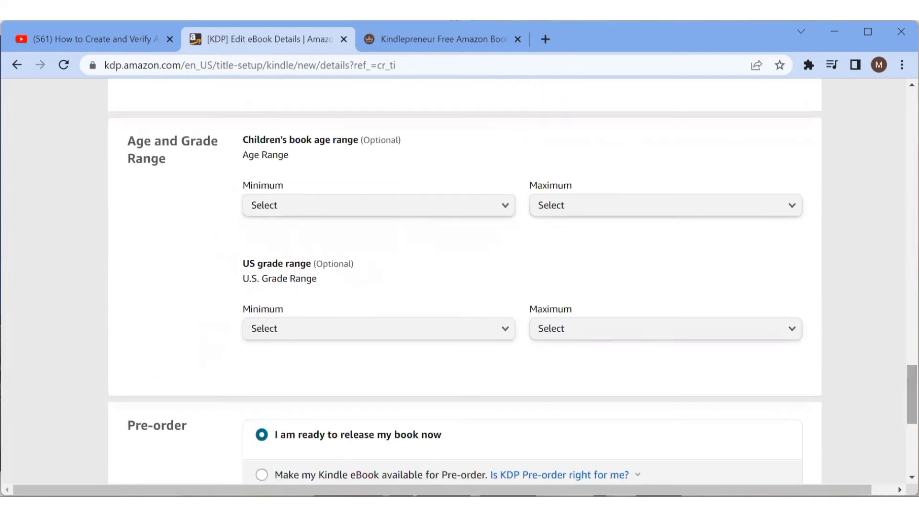
scroll(459, 283, "down", 5)
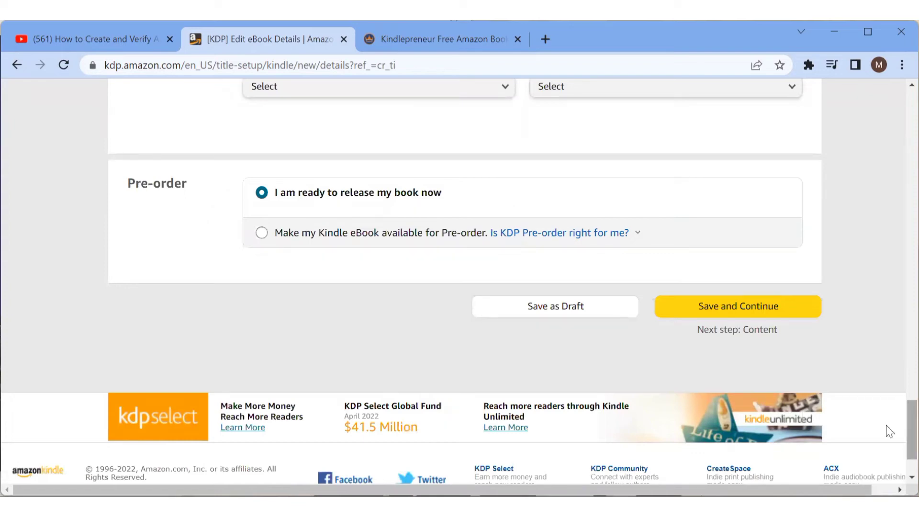
left_click(731, 312)
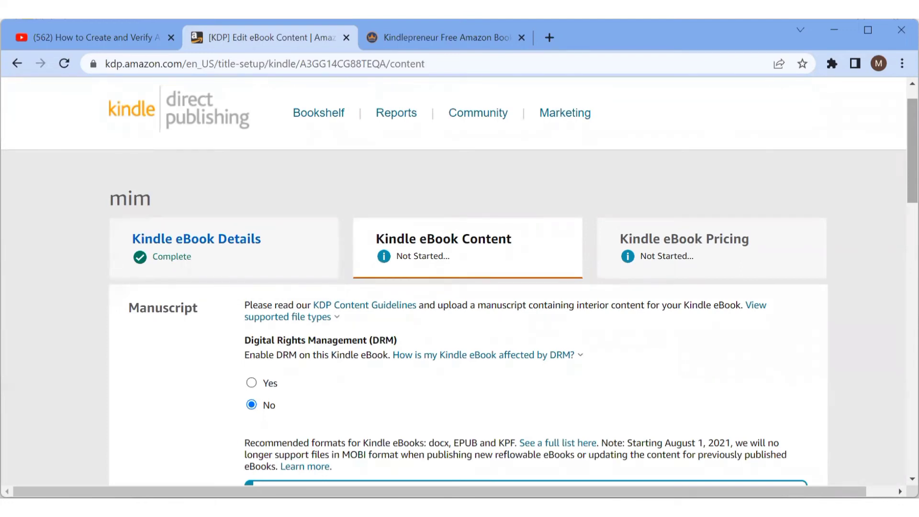
Step: Keep DRM set to No and upload the document "How to make marriage work" as the eBook manuscript
scroll(531, 249, "down", 3)
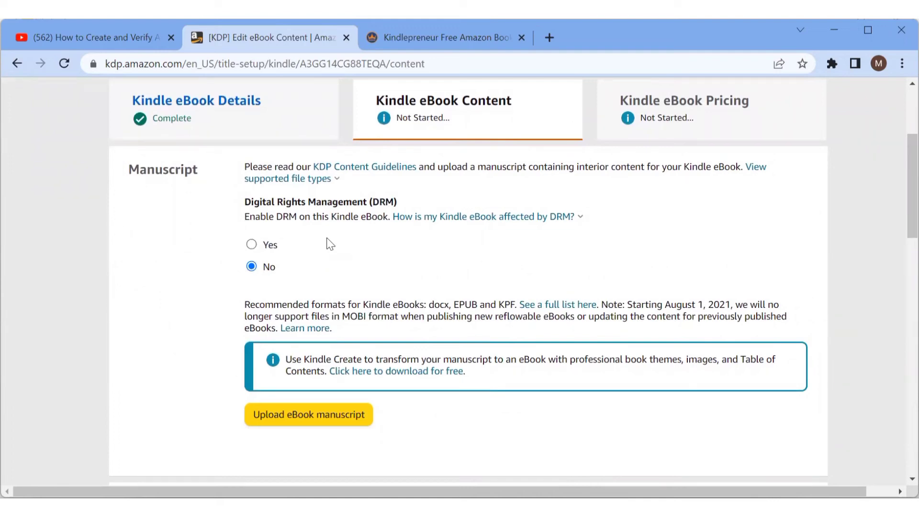
left_click(460, 221)
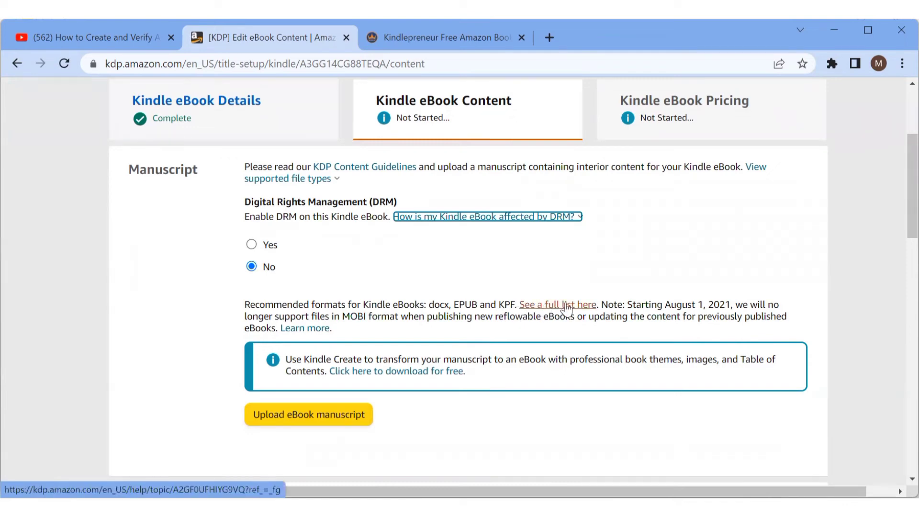
left_click(331, 417)
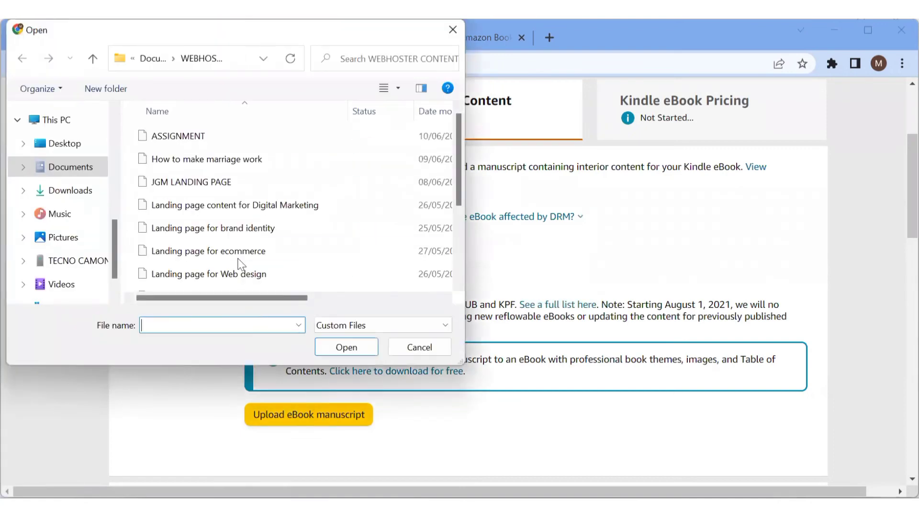
left_click(178, 165)
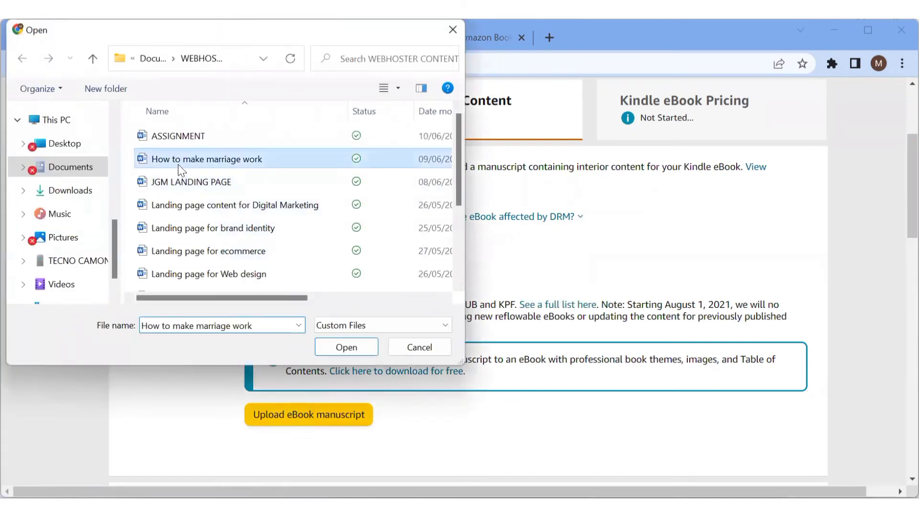
left_click(333, 352)
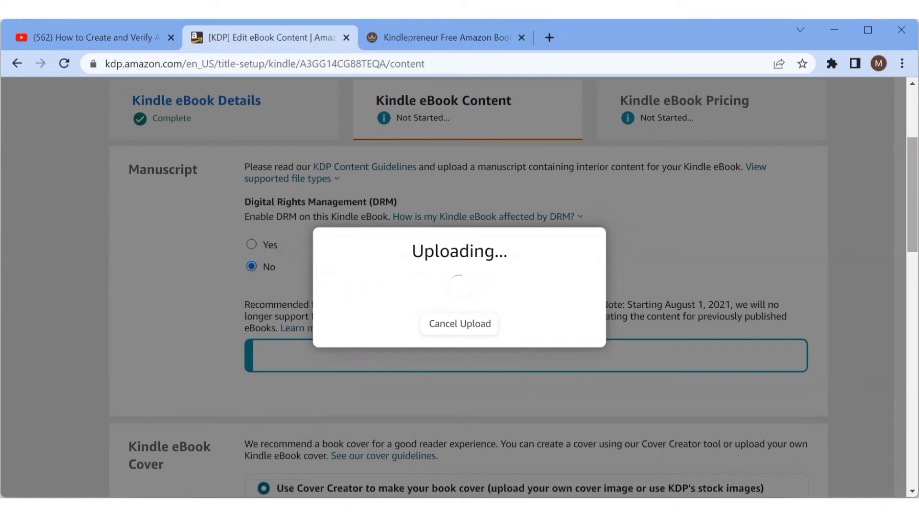
Step: Compare the eBook cover options by switching to uploading an existing JPG/TIFF cover and back to Cover Creator
scroll(460, 287, "down", 1)
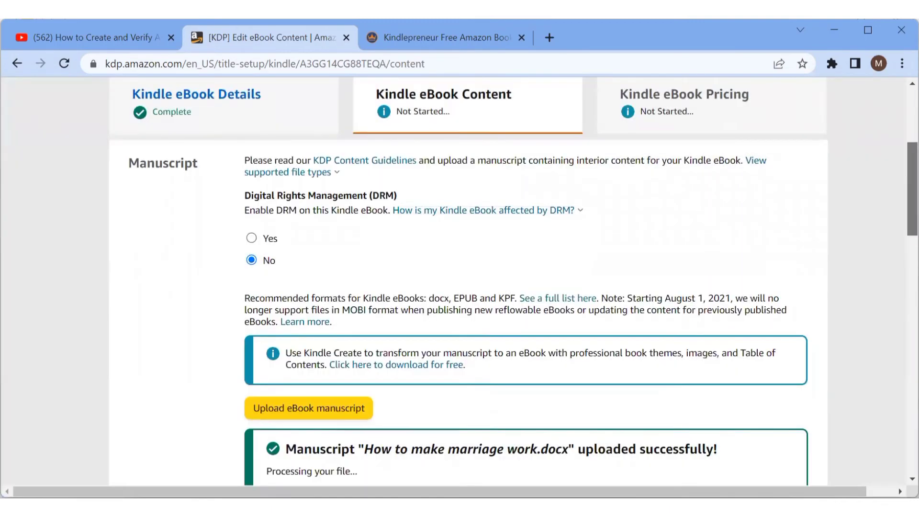
scroll(460, 287, "up", 1)
scroll(460, 280, "down", 4)
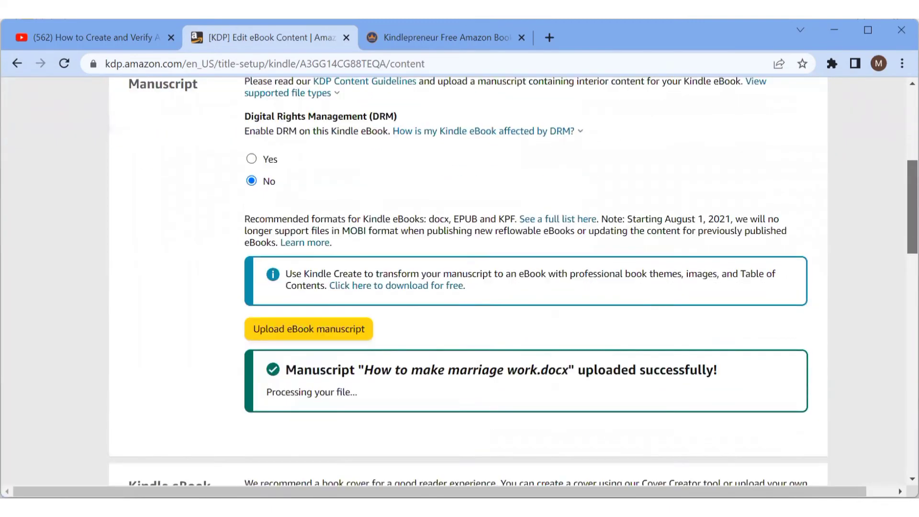
scroll(555, 263, "down", 4)
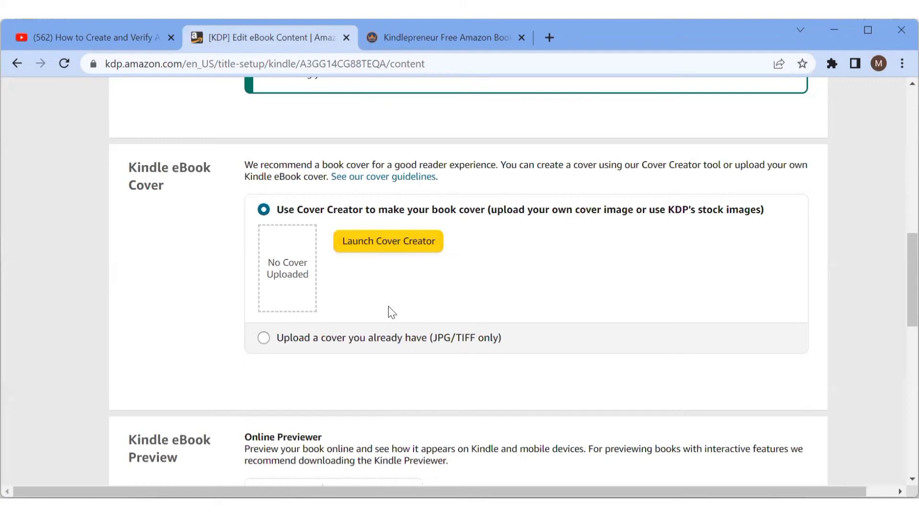
left_click(263, 339)
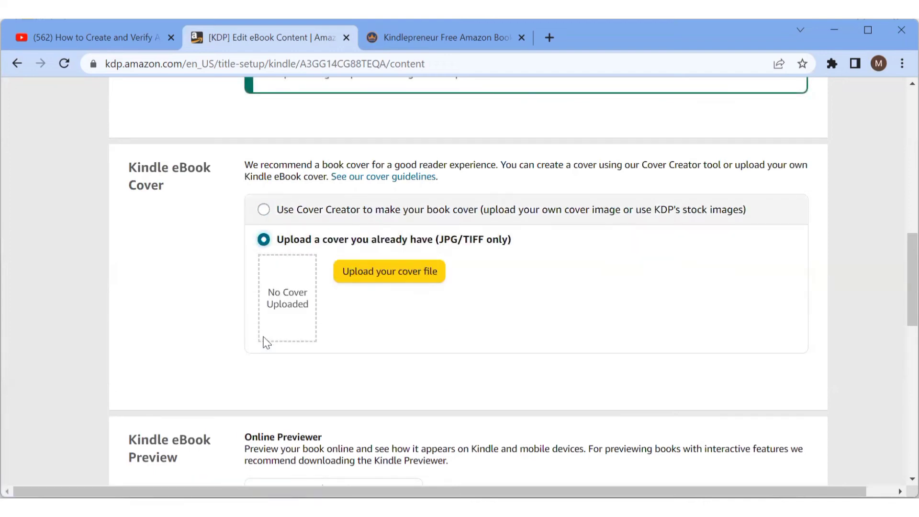
left_click(263, 210)
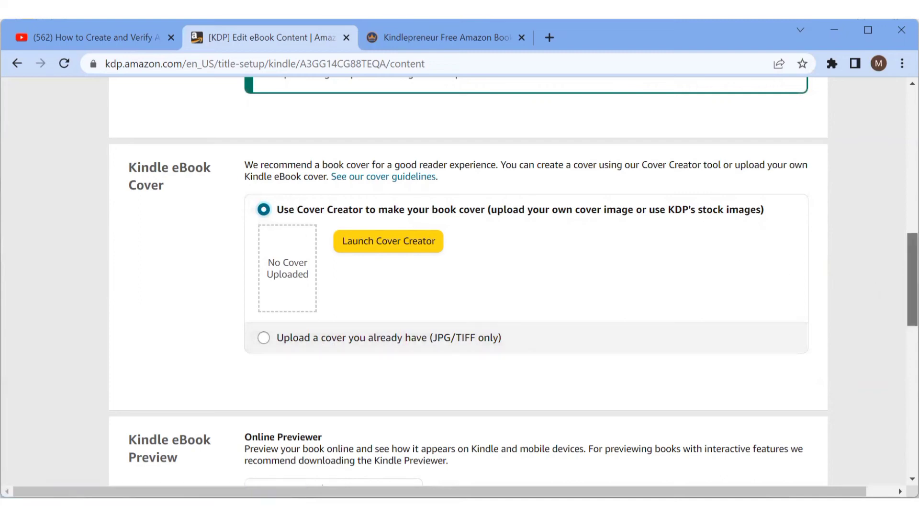
Step: Leave the ISBN and publisher blank, and save the eBook content to continue to the pricing page
scroll(912, 283, "down", 3)
scroll(346, 323, "down", 6)
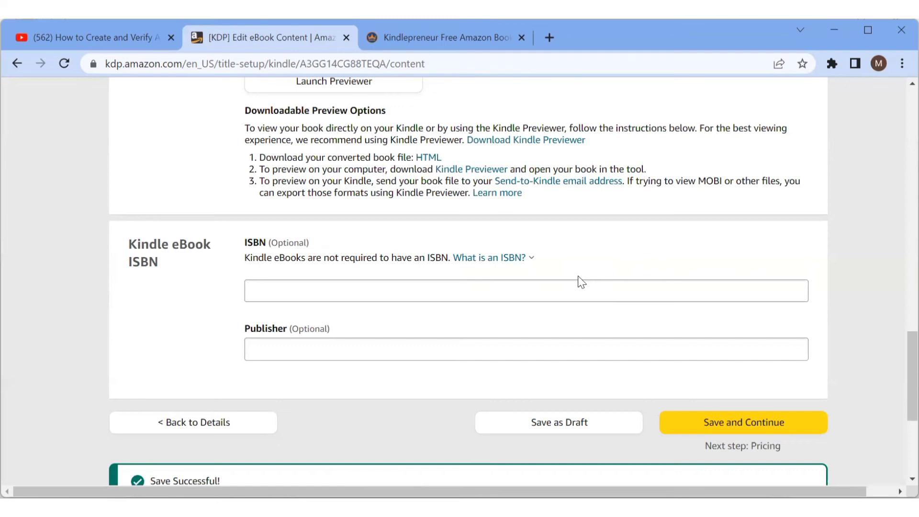
left_click(707, 424)
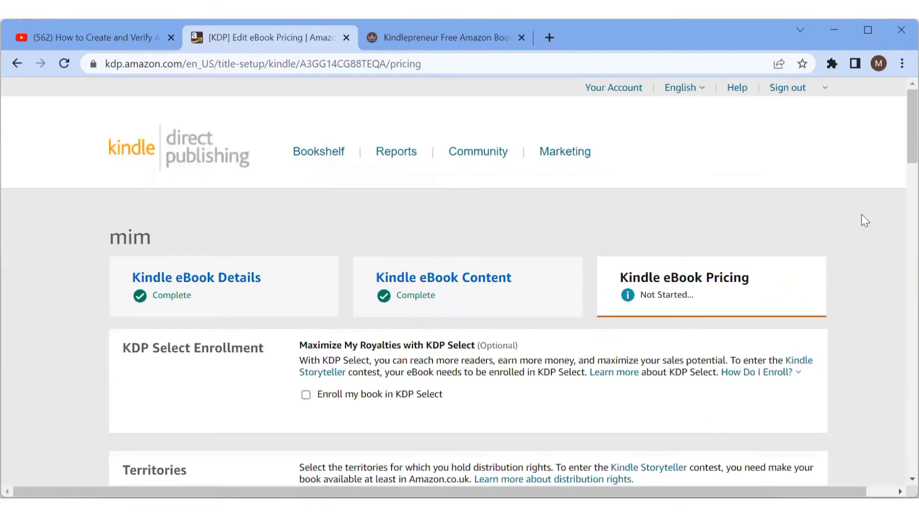
Step: Enroll the book in KDP Select and open the explanation of how enrollment works
scroll(460, 282, "down", 3)
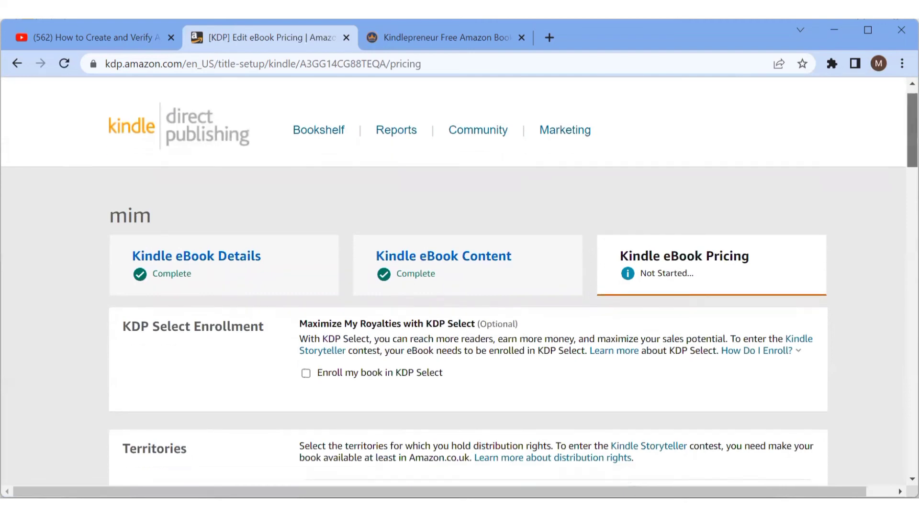
scroll(523, 177, "down", 1)
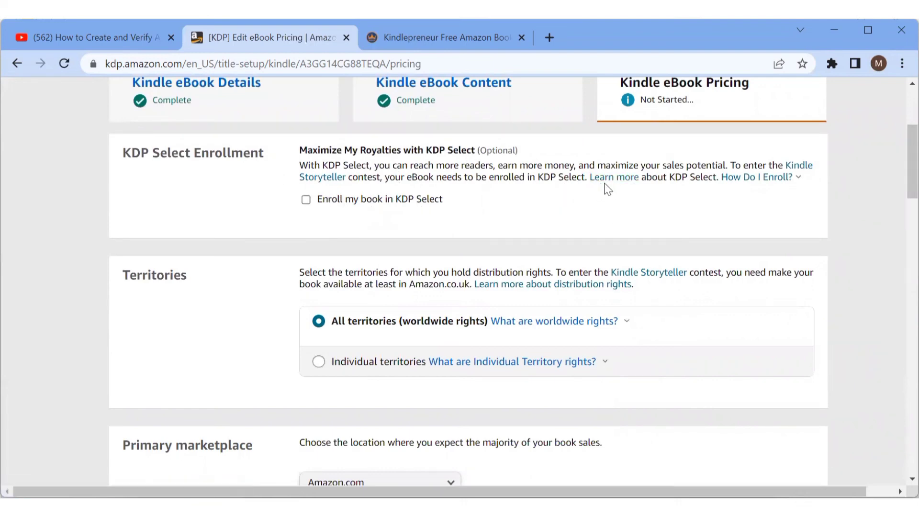
left_click(305, 208)
left_click(786, 181)
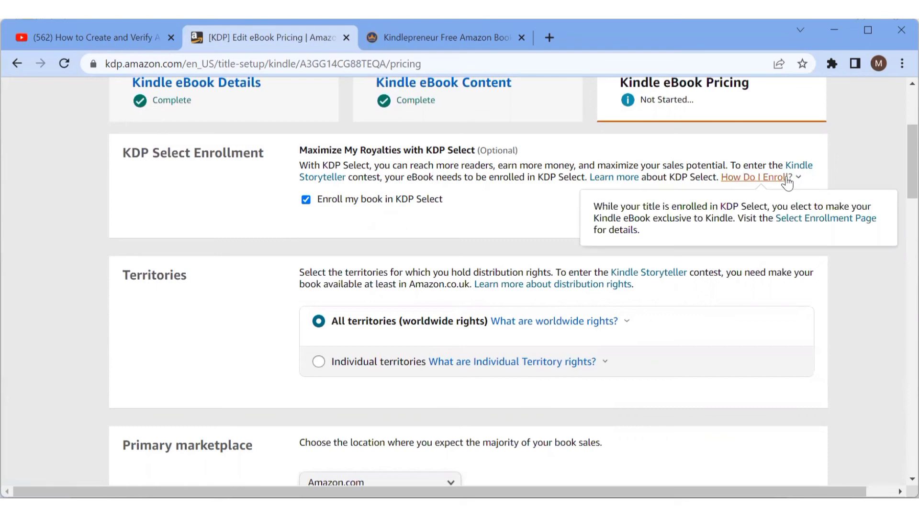
Step: Keep worldwide rights and Amazon.com as primary marketplace, choose the 70% royalty plan, and set the Amazon.com list price to 4.99 USD
scroll(861, 177, "down", 1)
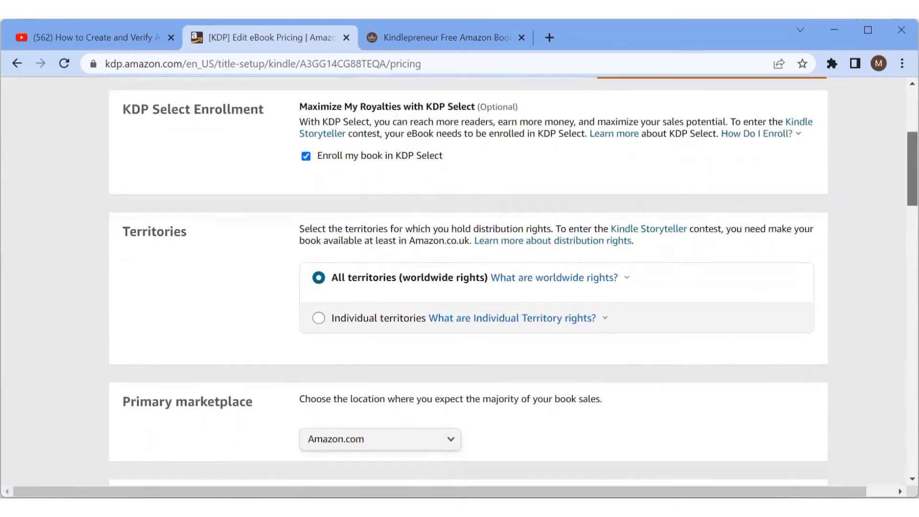
scroll(650, 229, "down", 6)
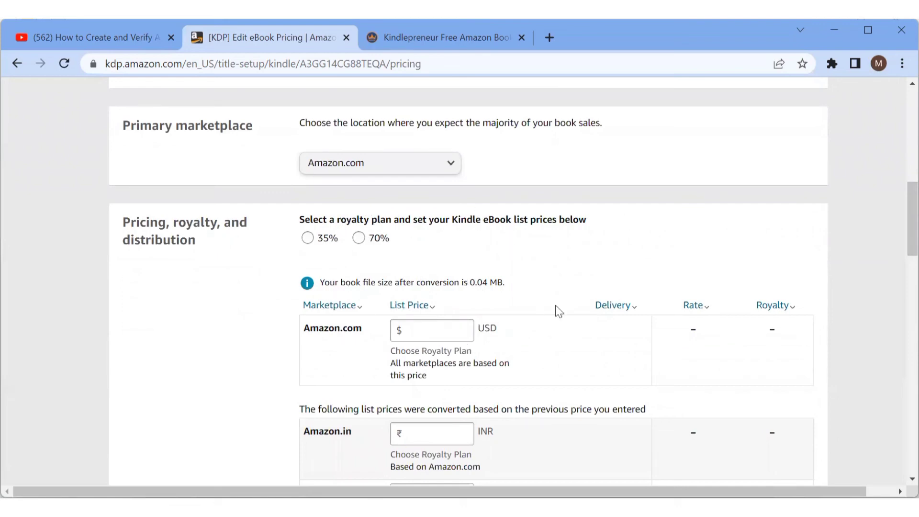
left_click(358, 238)
left_click(414, 327)
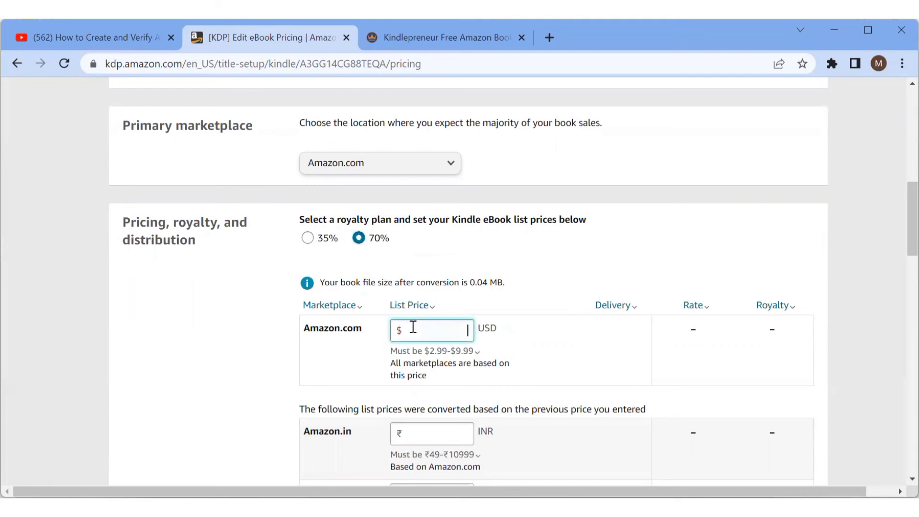
type("4.99")
left_click(524, 364)
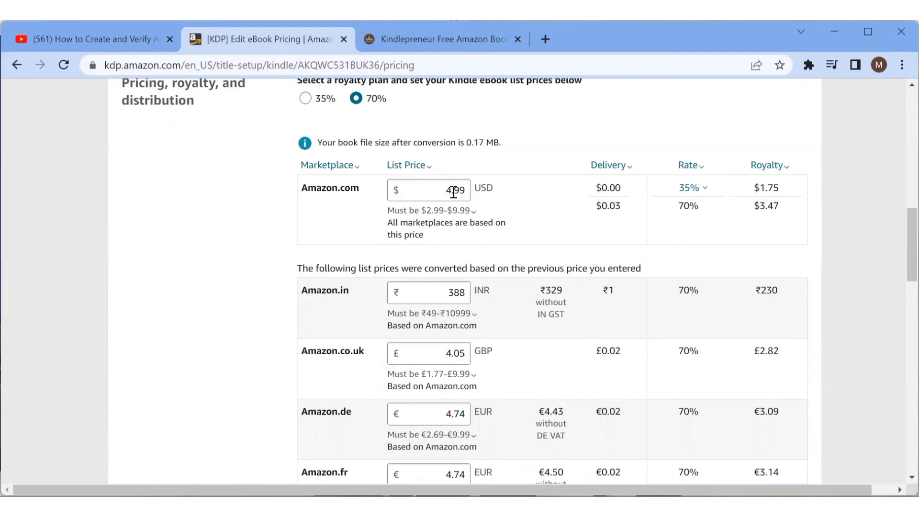
Step: Review the converted marketplace prices, book lending setting, and terms and conditions down to the publishing options
scroll(912, 245, "down", 5)
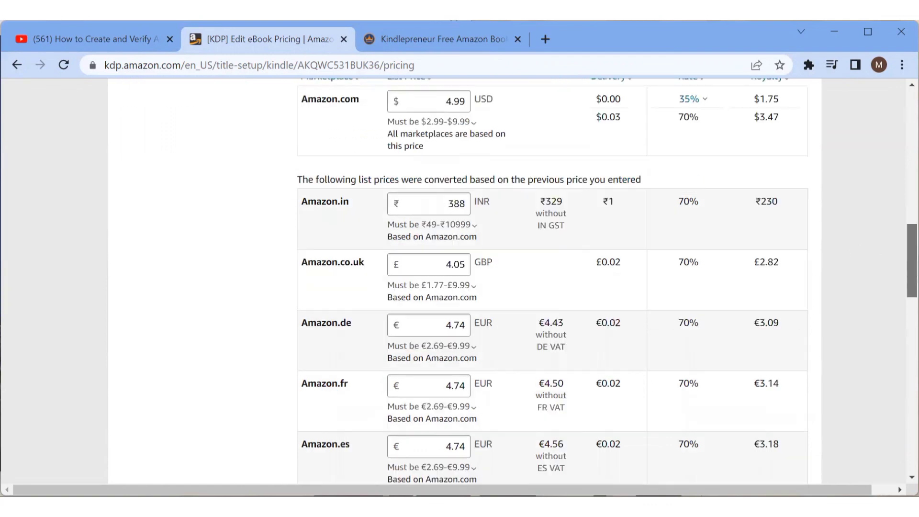
scroll(913, 287, "down", 10)
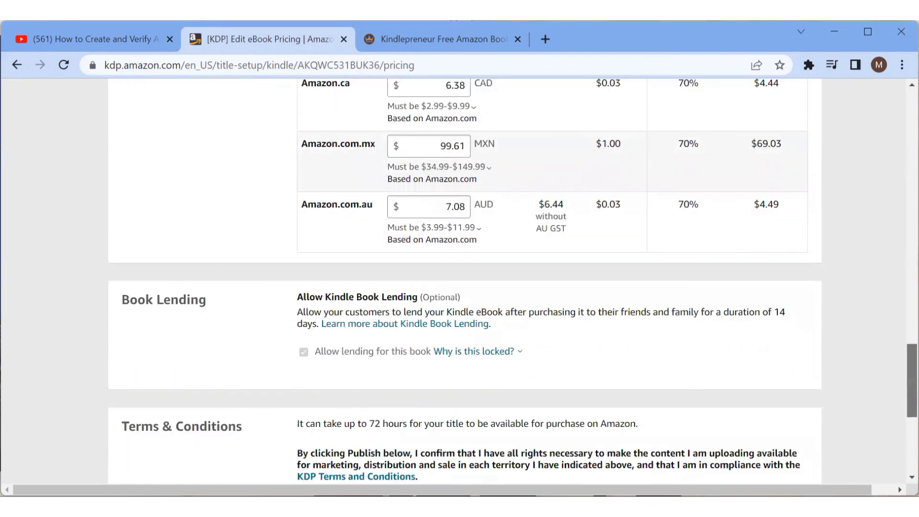
scroll(409, 270, "down", 3)
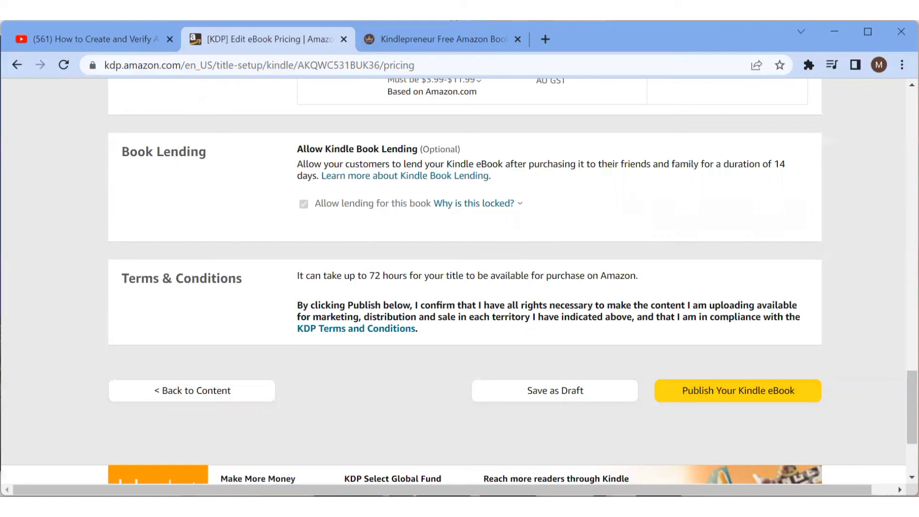
left_click_drag(913, 407, 912, 435)
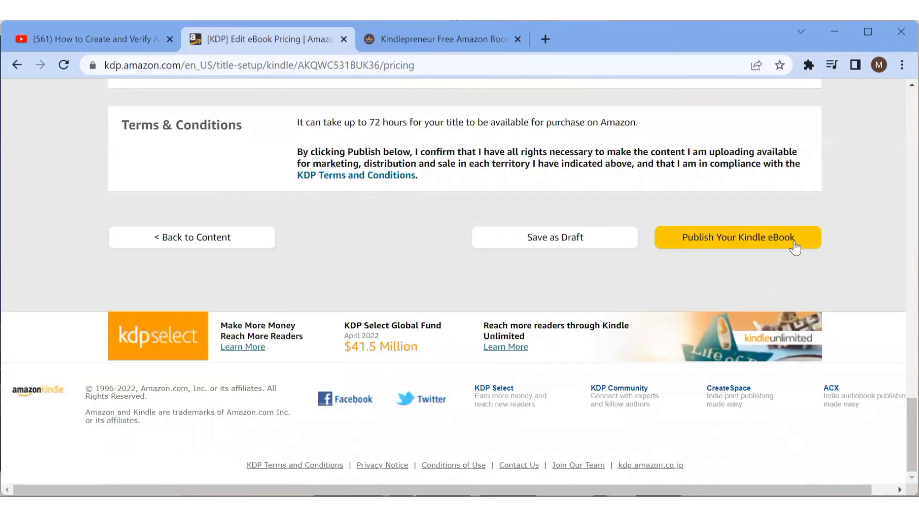